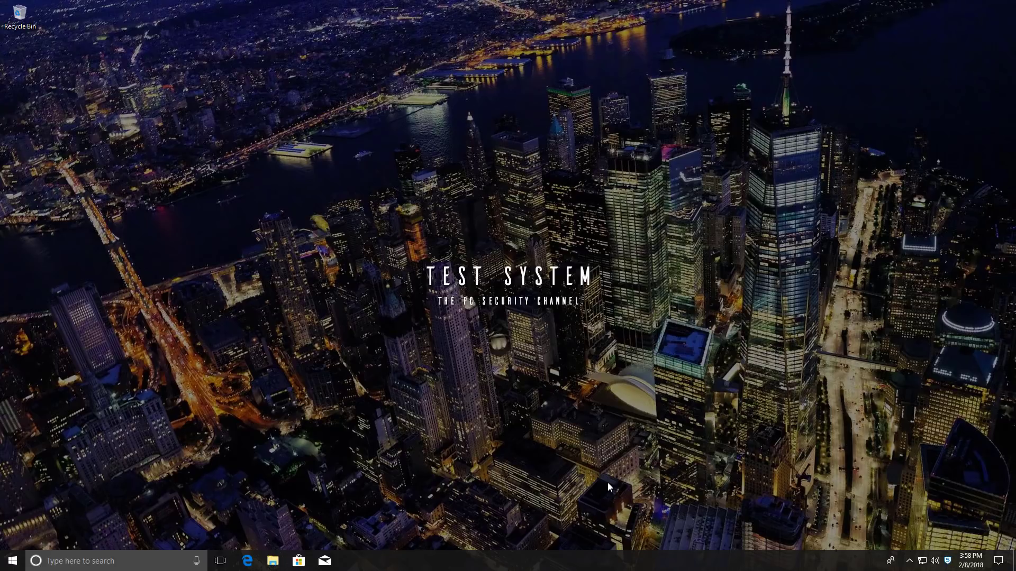
- Open the Sophos Home Premium status window from its system tray icon
left_click(947, 561)
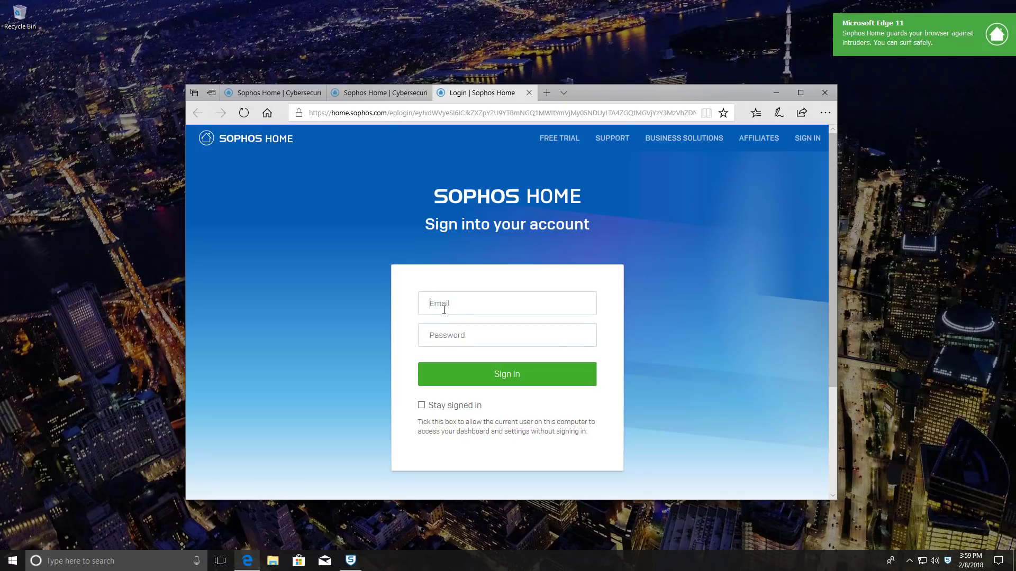
- Enter the account e-mail on the Sophos Home sign-in page to reach the dashboard
type("thepcsecuritychannel")
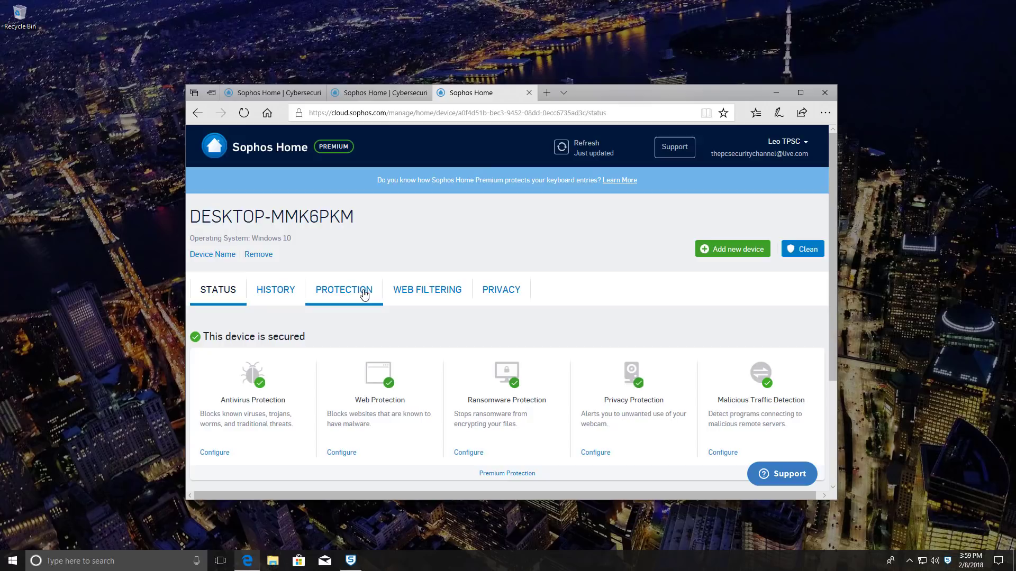
- Open the device's Protection settings and scroll through the General options
left_click(333, 296)
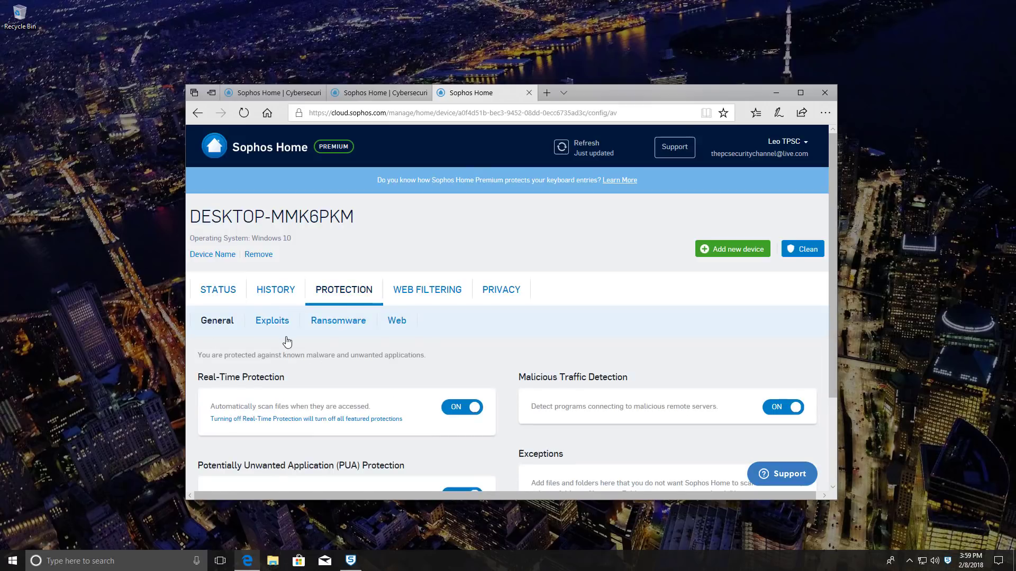
scroll(285, 342, "down", 2)
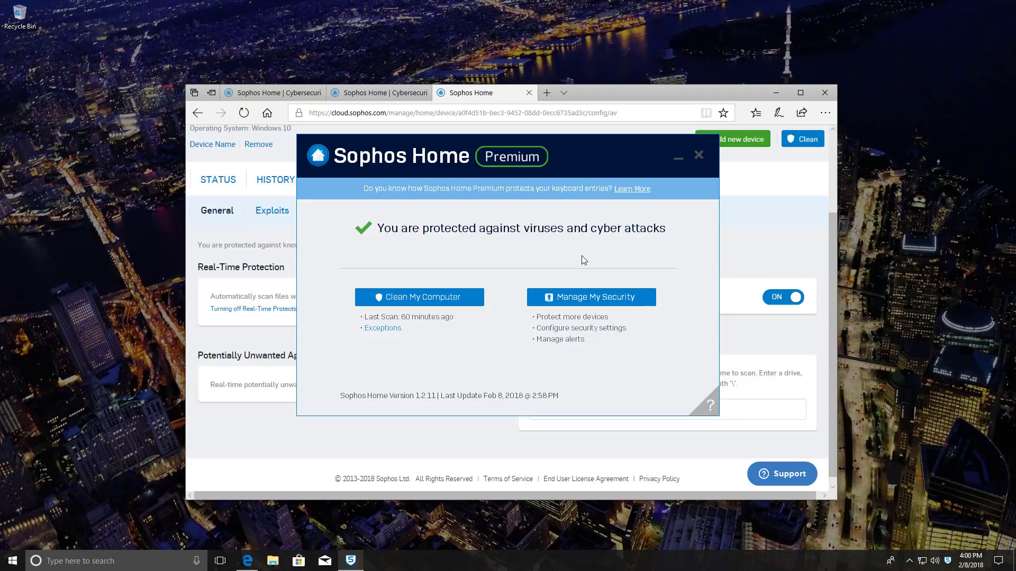
- Close the Sophos window and load the test link gg.usdipc.com/vnow.exe in Edge
left_click(699, 155)
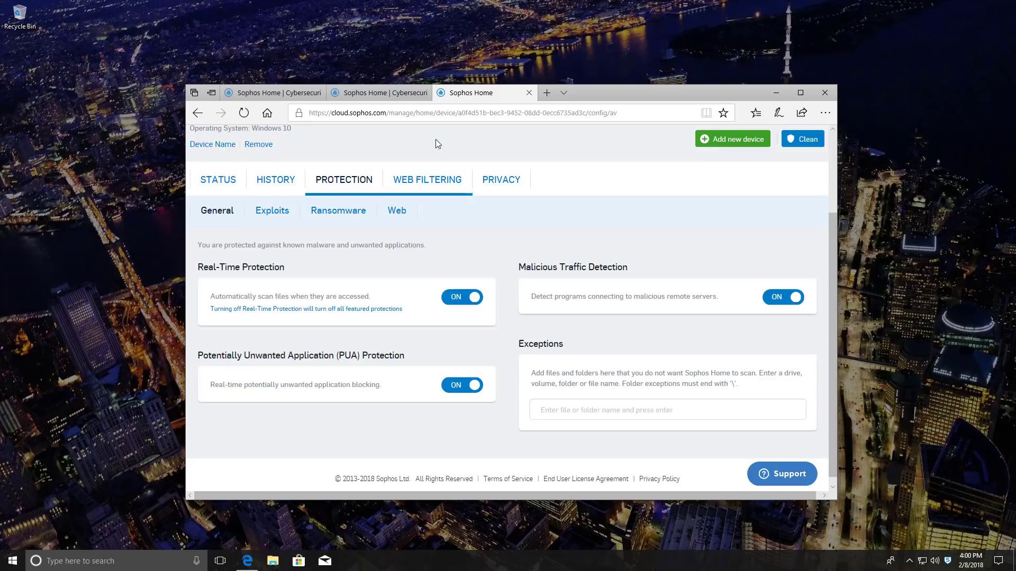
left_click(394, 94)
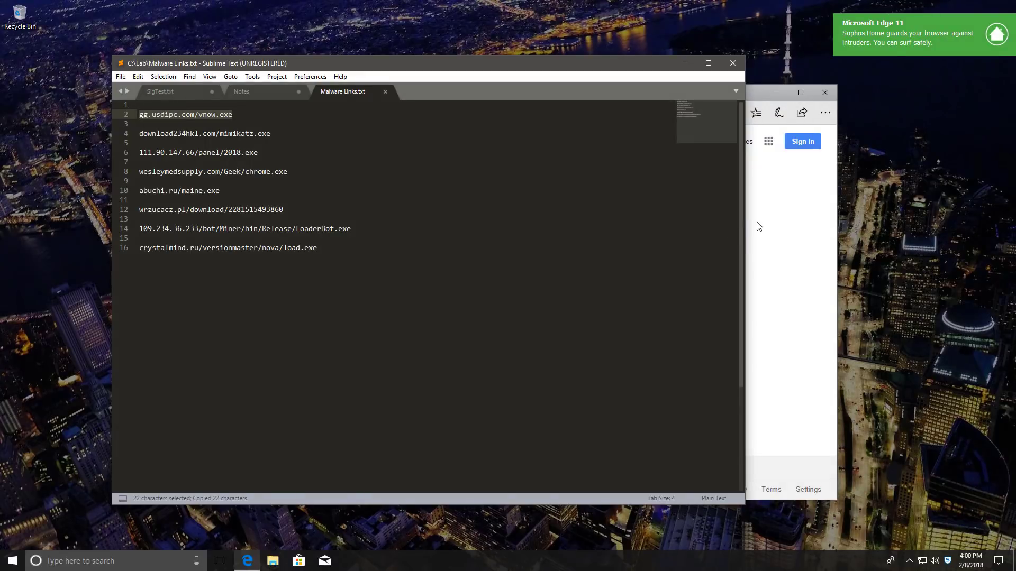
left_click(756, 227)
left_click(358, 113)
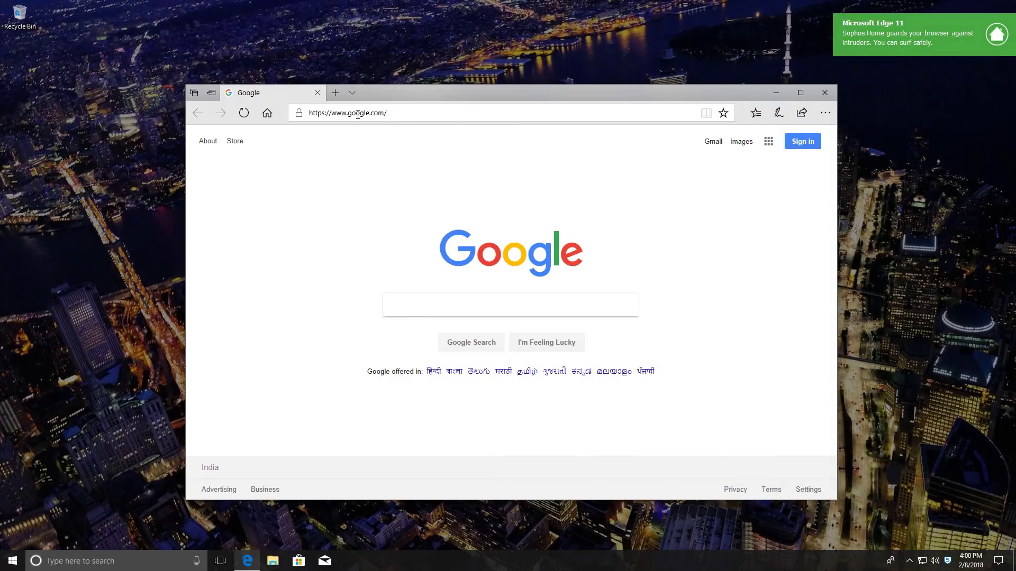
type("gg.usdipc.com/vnow.exe")
key("Return")
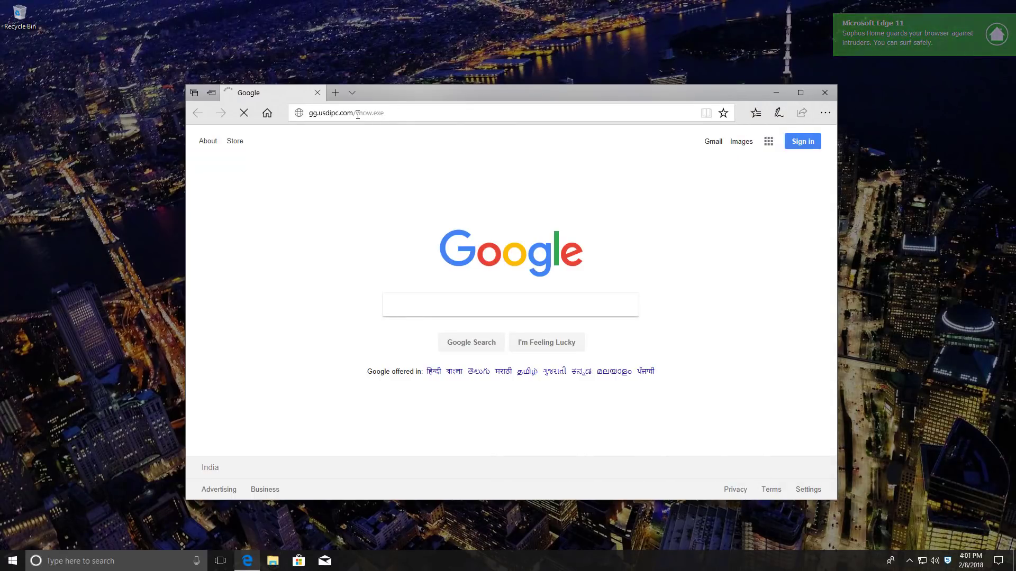
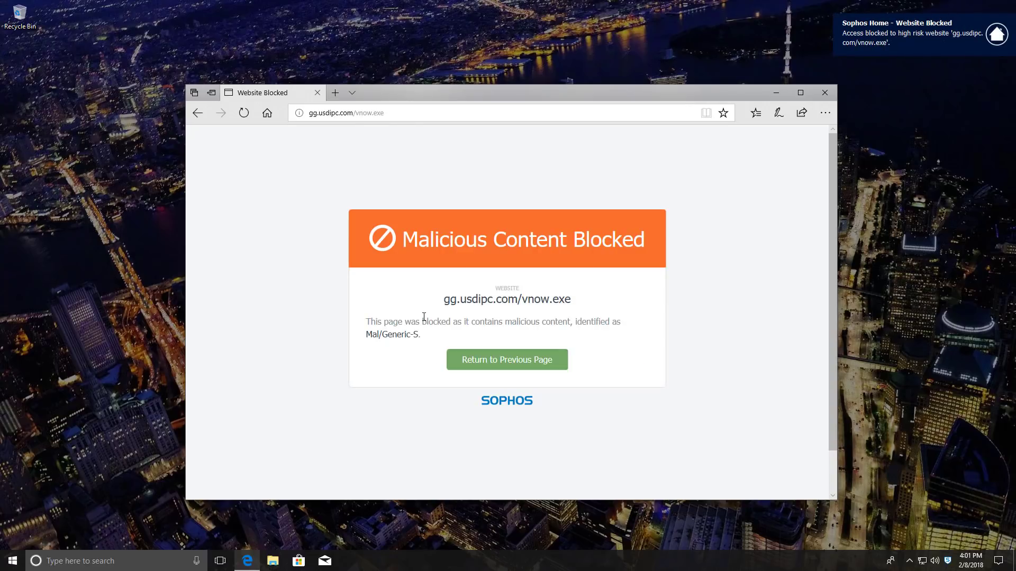
- Load the mimikatz.exe link from line 4 in Edge and see it blocked as Mal/HTMLGen-A
key("alt+Tab")
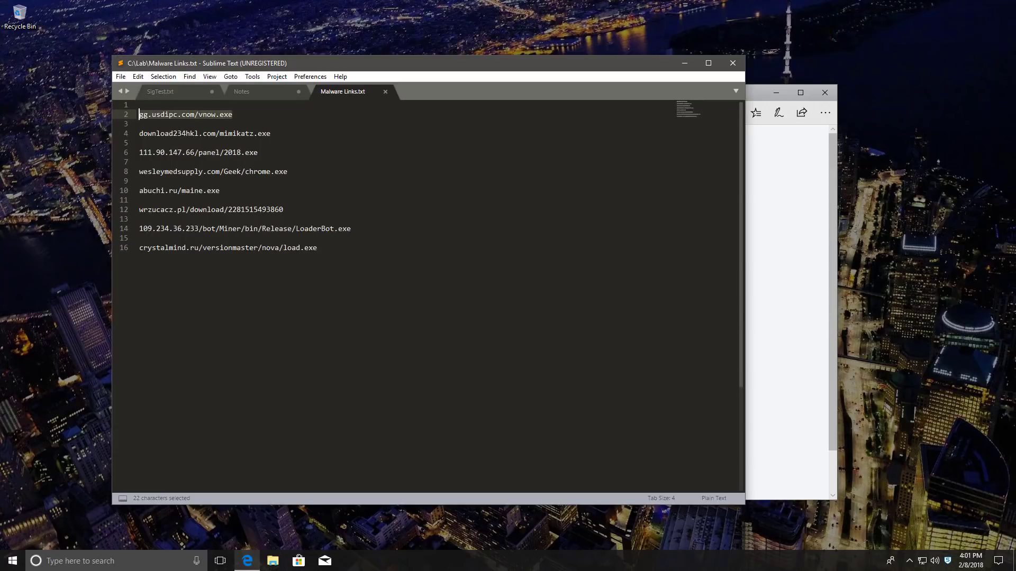
left_click_drag(281, 133, 120, 134)
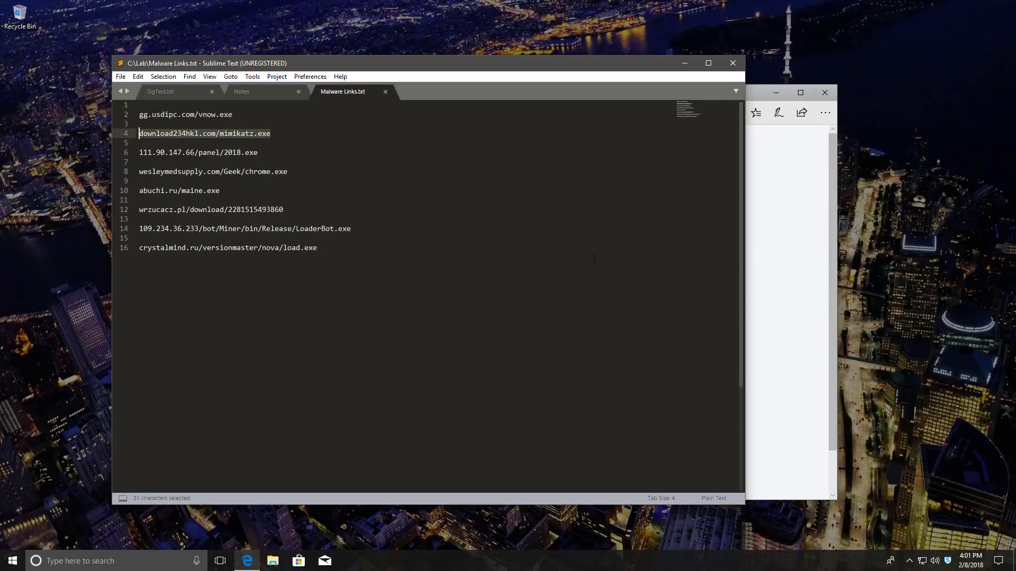
key("ctrl+c")
key("alt+Tab")
left_click(363, 112)
key("ctrl+v")
key("Return")
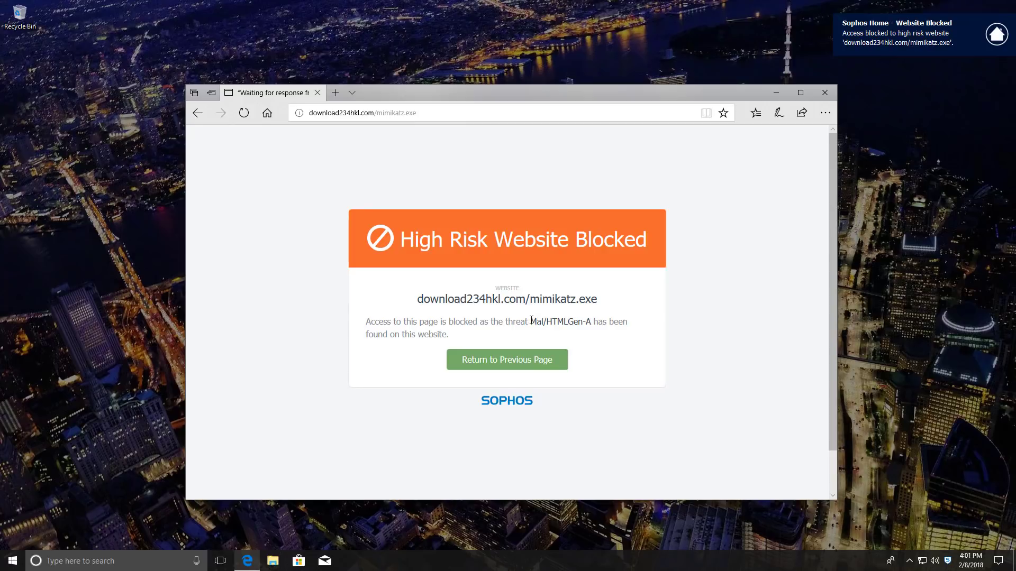
left_click_drag(529, 321, 578, 321)
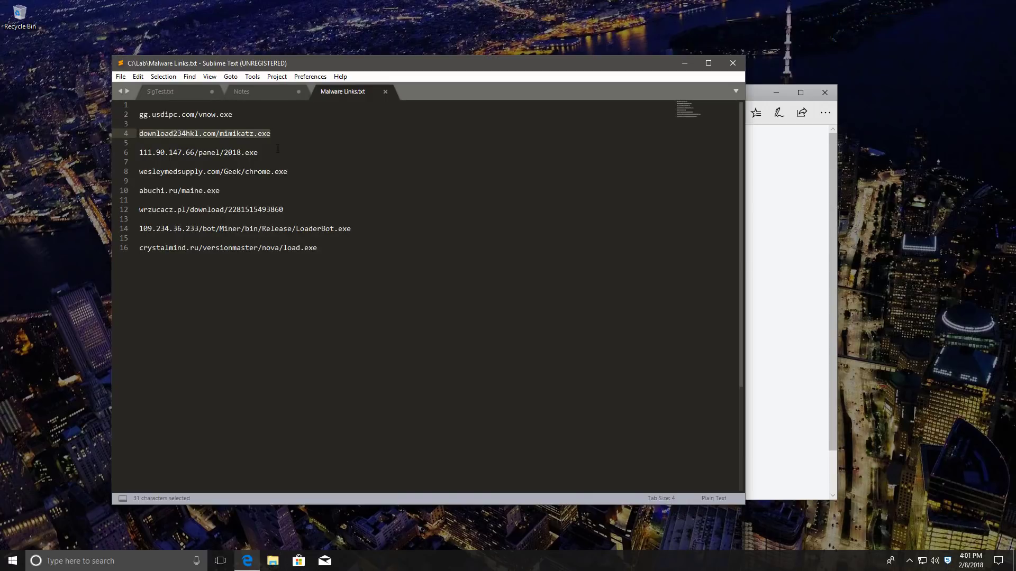
- Load the 2018.exe link from line 6 in Edge so Sophos blocks it
left_click_drag(275, 152, 134, 151)
left_click(828, 236)
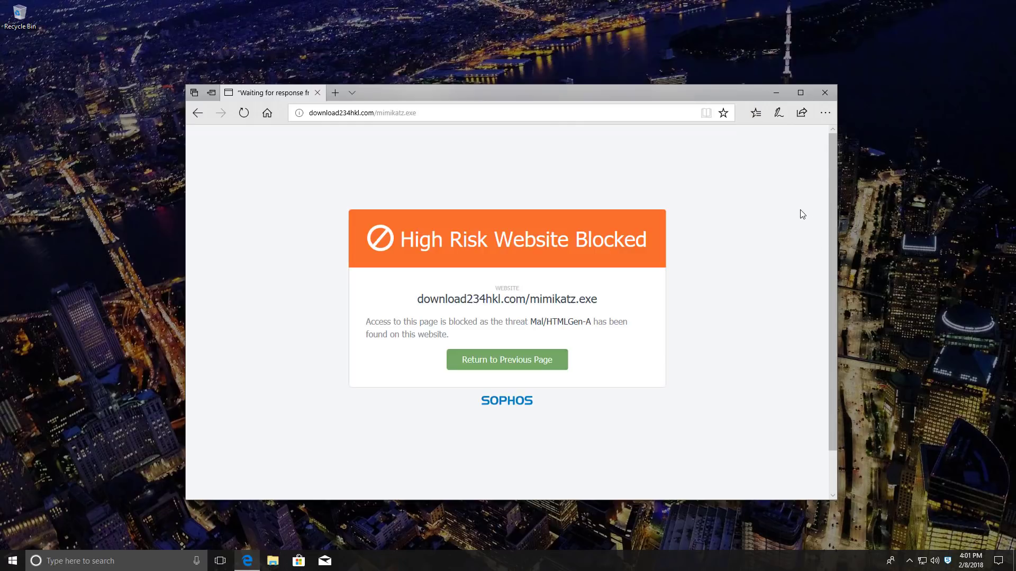
left_click(382, 111)
key("ctrl+v")
key("Return")
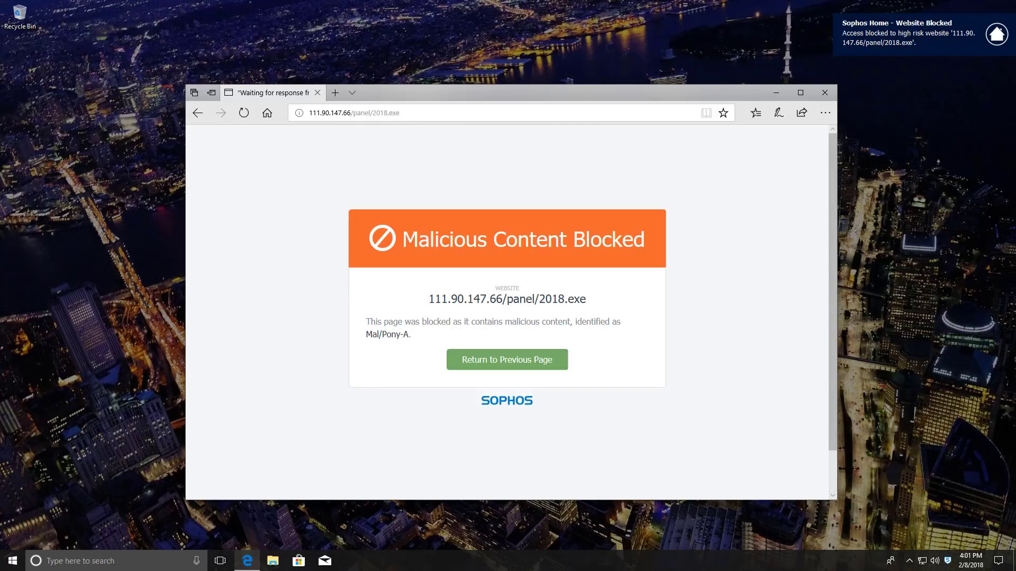
- Load the chrome.exe link from line 8 in Edge, which Sophos blocks as Mal/Generic-S
key("alt+Tab")
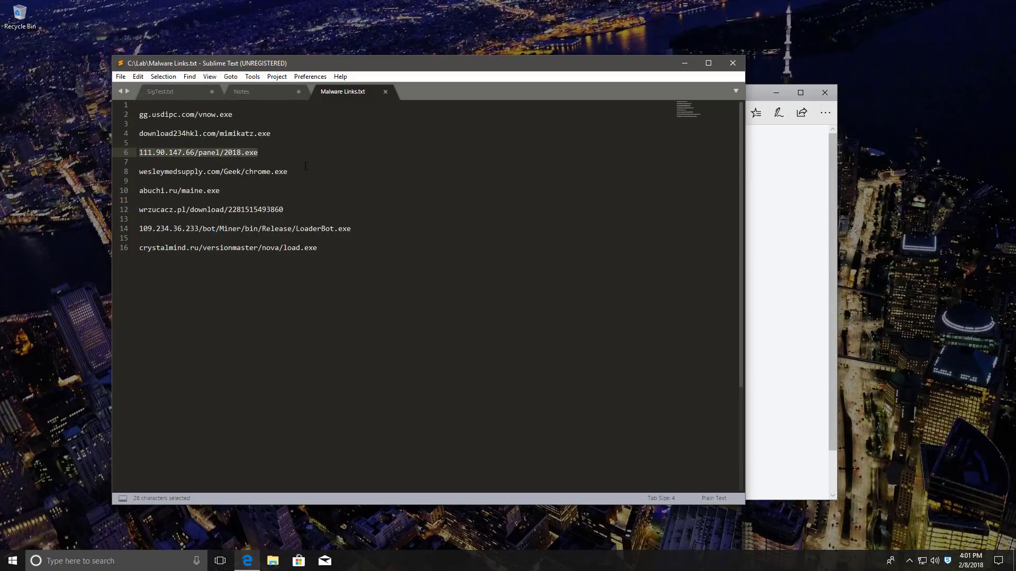
left_click_drag(288, 171, 138, 170)
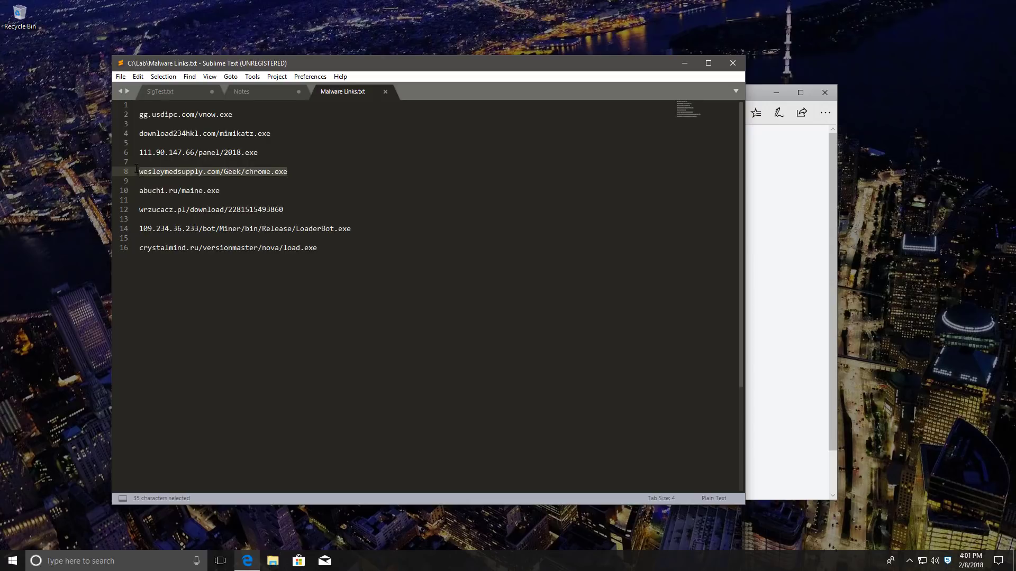
key("ctrl+c")
left_click(813, 241)
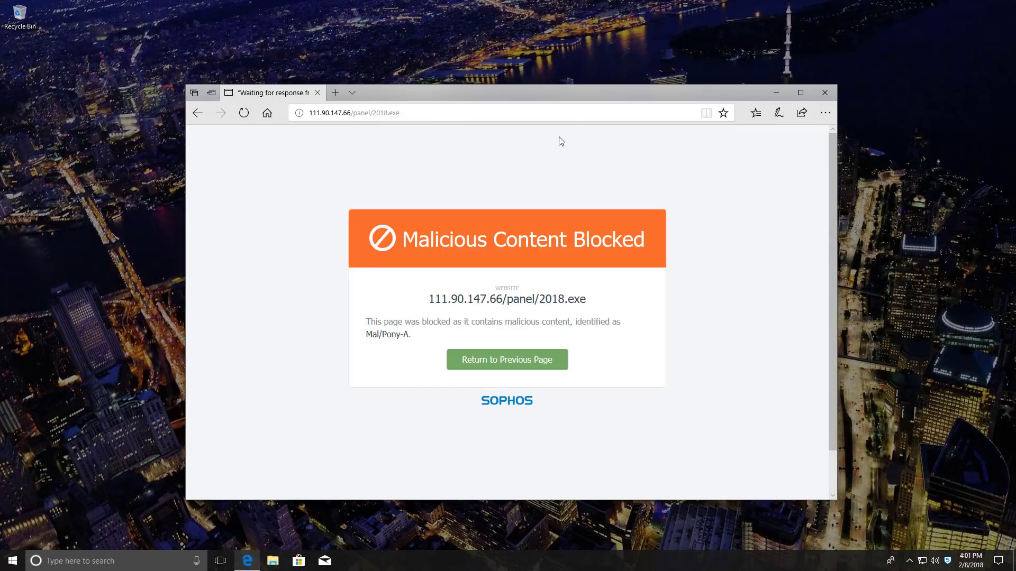
left_click(393, 113)
key("ctrl+v")
key("Return")
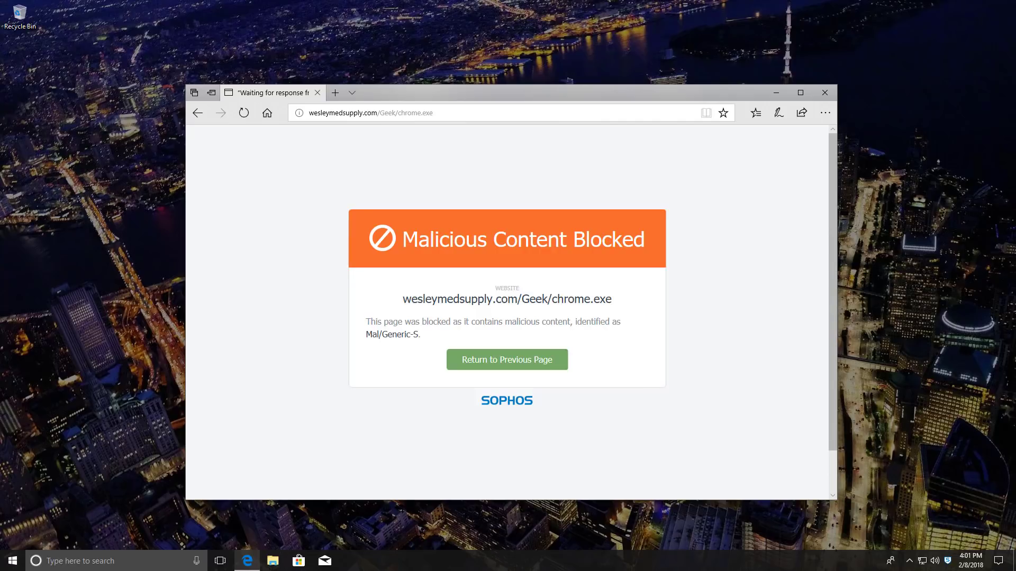
- Load the abuchi.ru/maine.exe link from line 10 in Edge so Sophos blocks it
key("alt+Tab")
left_click_drag(264, 187, 134, 188)
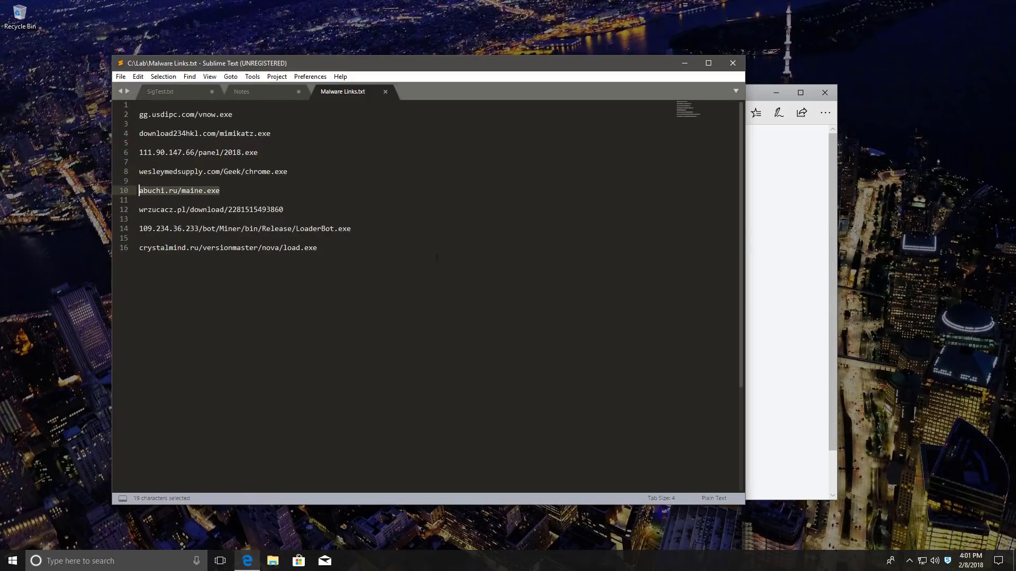
key("ctrl+c")
left_click(810, 217)
left_click(437, 112)
key("ctrl+v")
key("Return")
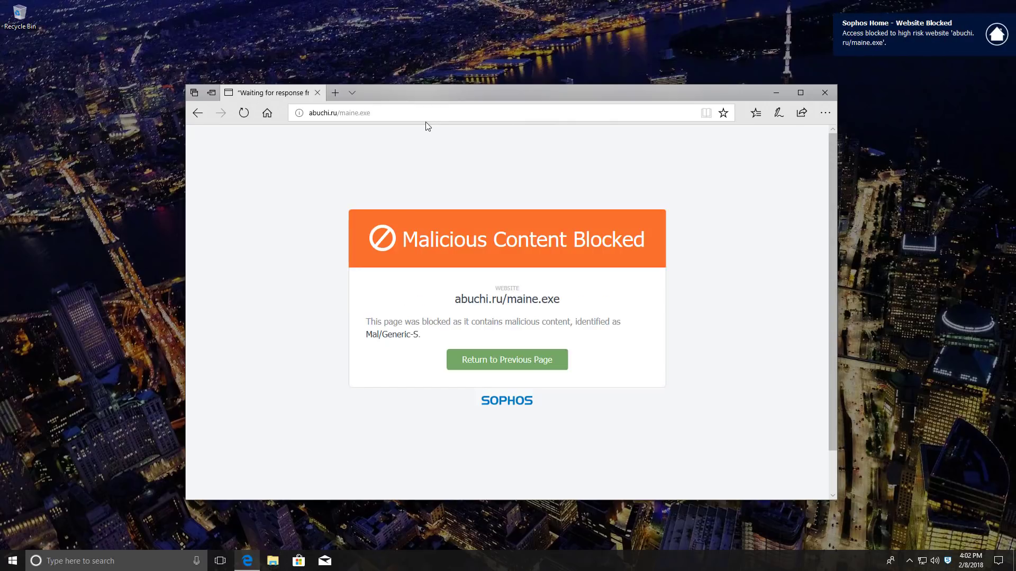
- Load the wrzucacz.pl download link from line 12 in Edge so Sophos blocks it
key("alt+Tab")
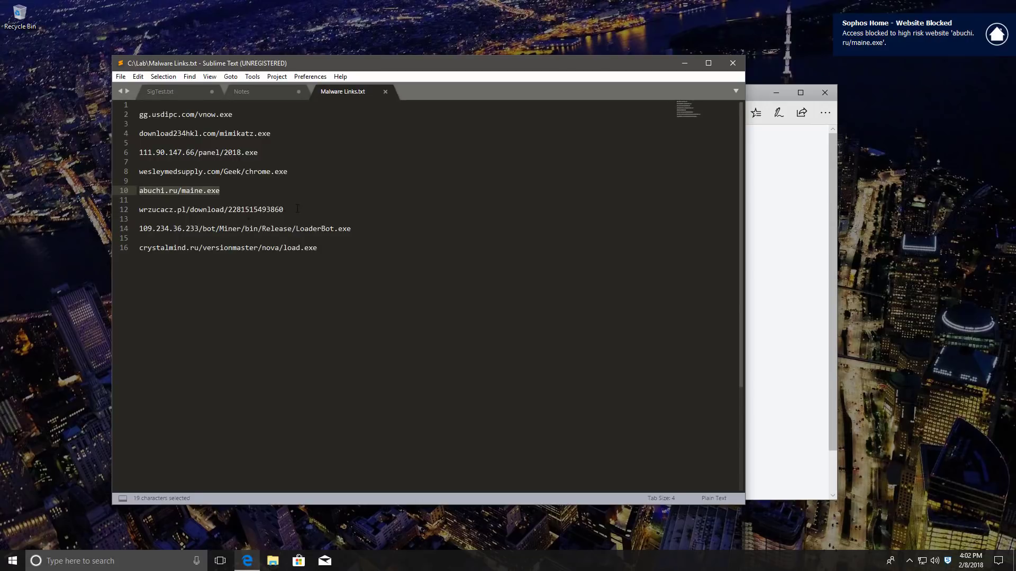
left_click_drag(297, 209, 138, 209)
left_click(776, 239)
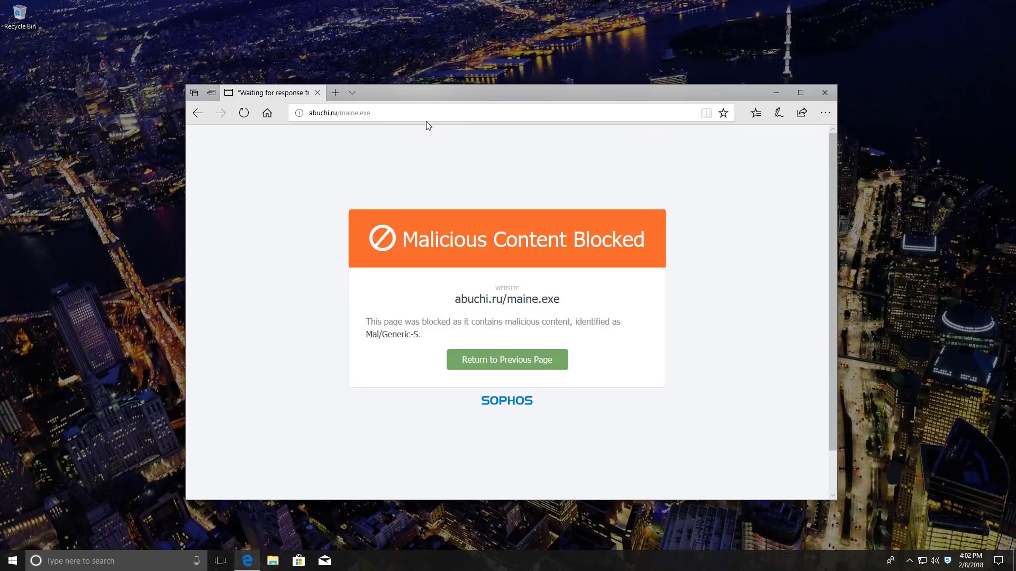
left_click(423, 115)
key("ctrl+v")
key("Return")
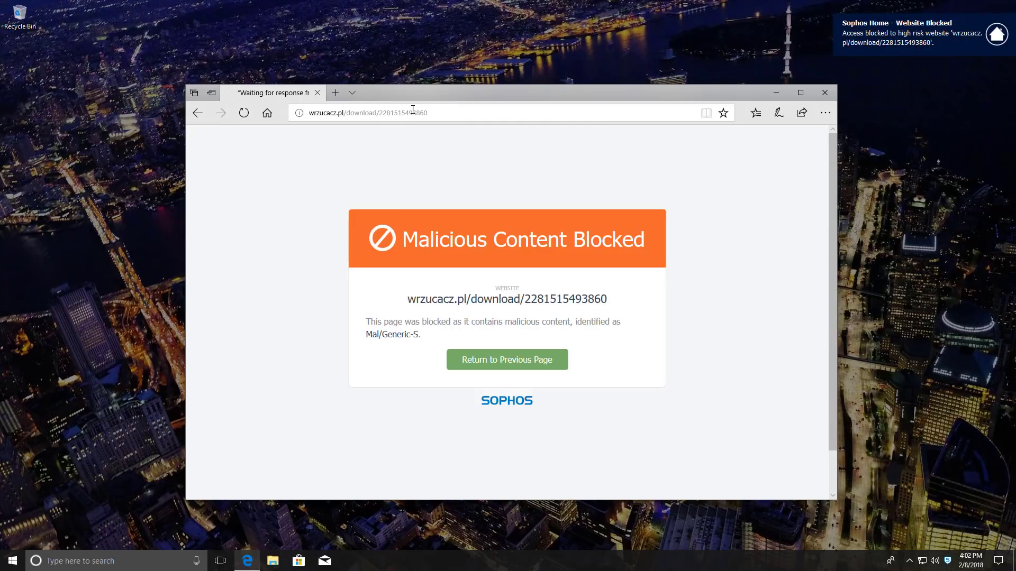
- Load the LoaderBot.exe link from line 14 in Edge so Sophos blocks it
key("alt+Tab")
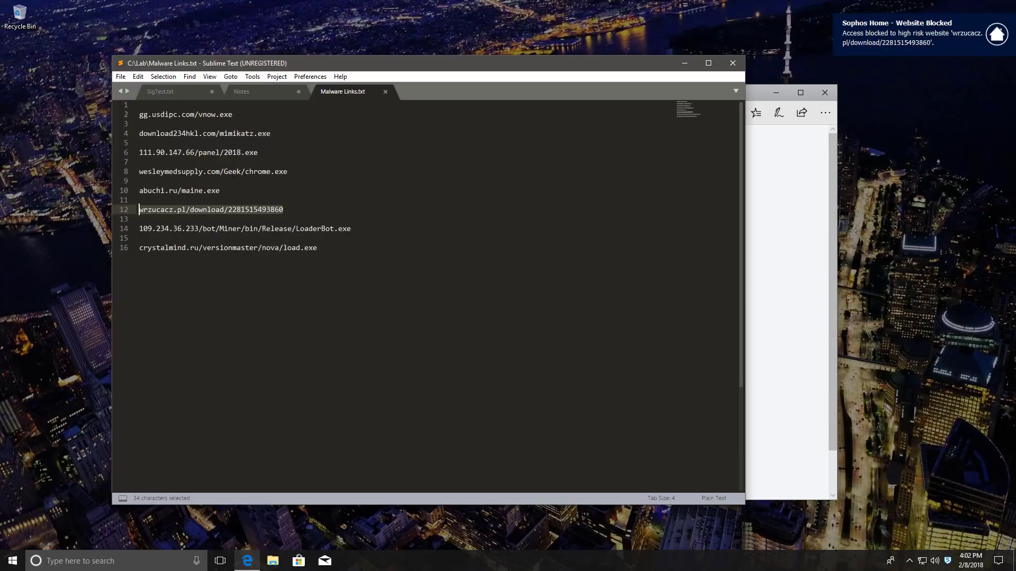
left_click_drag(352, 228, 285, 218)
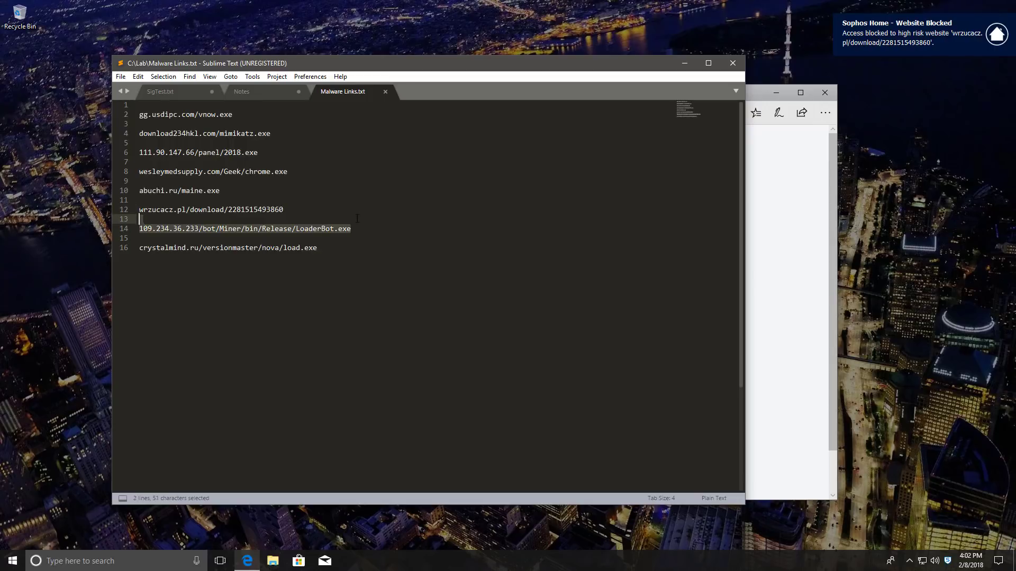
key("ctrl+c")
left_click(776, 195)
left_click(511, 113)
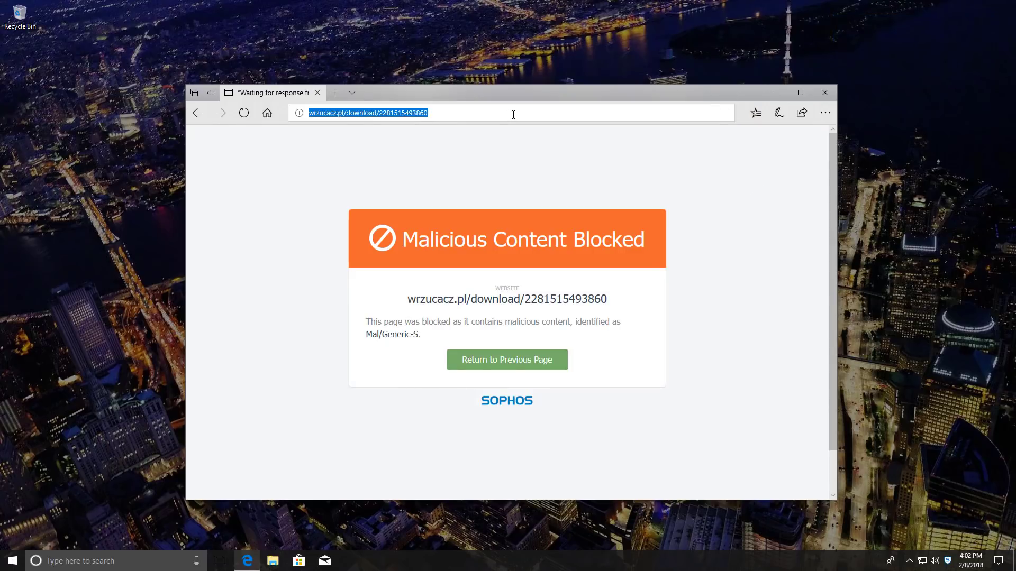
key("ctrl+v")
key("Return")
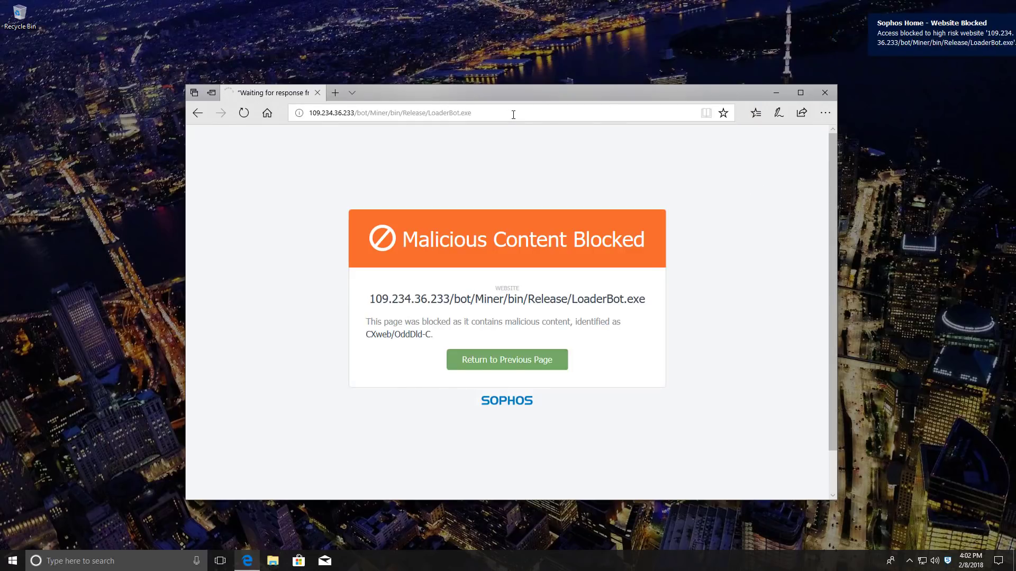
- Load the crystalmind load.exe link from line 16, blocked as Mal/Generic-S
key("alt+Tab")
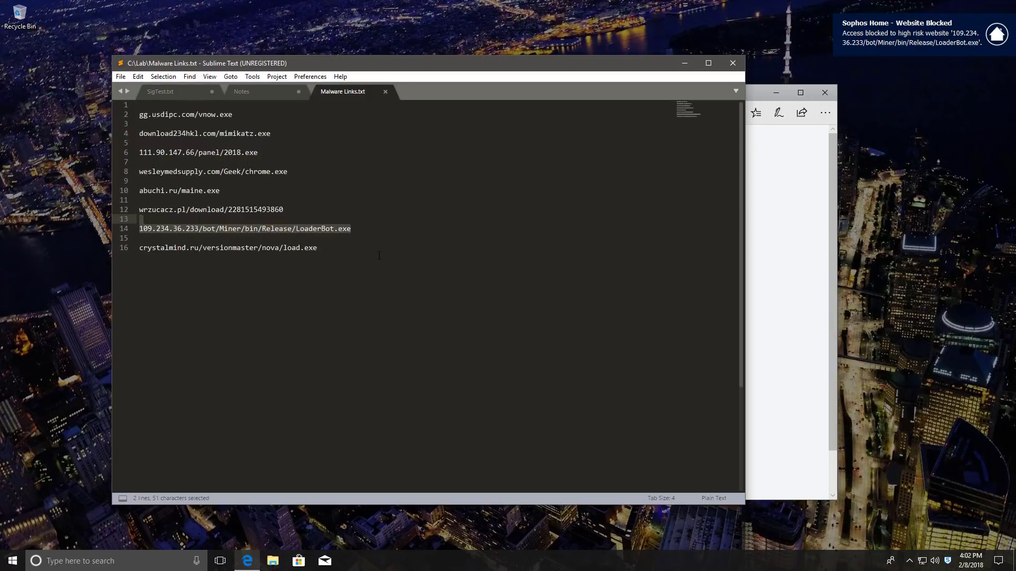
left_click_drag(317, 247, 140, 248)
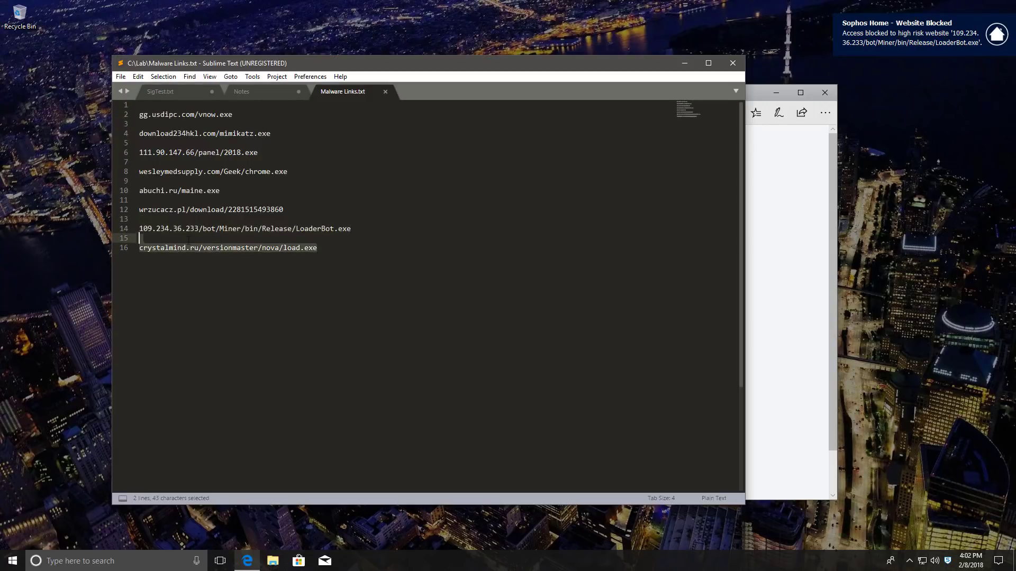
left_click(769, 157)
left_click(548, 113)
key("ctrl+v")
key("Return")
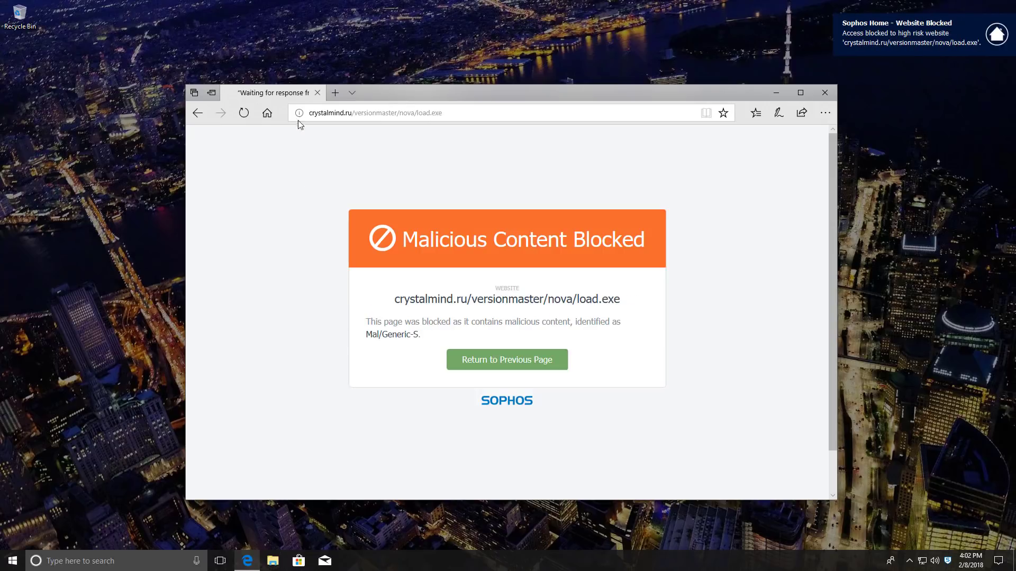
- Restart Edge, open the Lab drive in File Explorer, and bring Edge back to the front
left_click(318, 93)
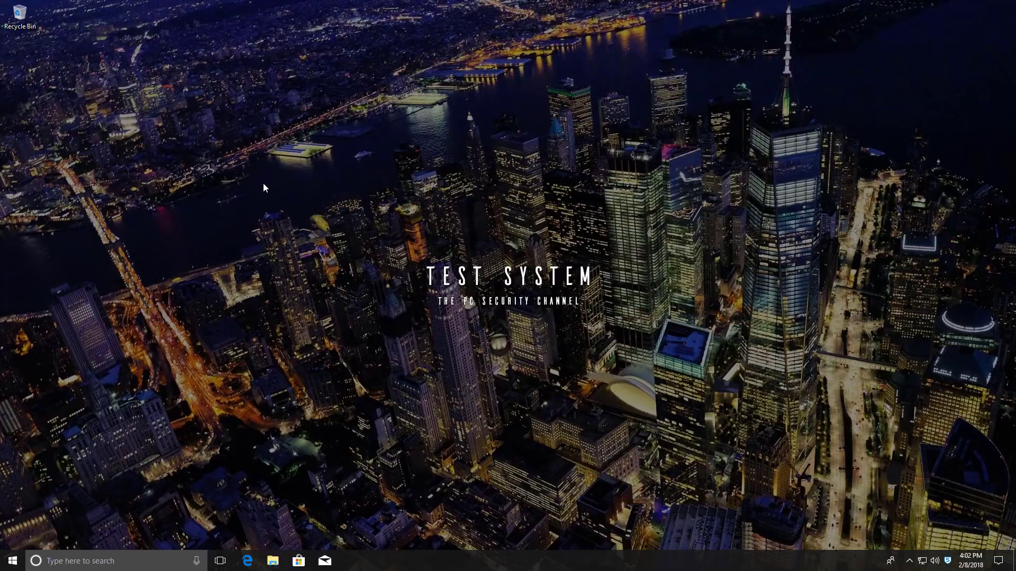
left_click(247, 560)
key("super+e")
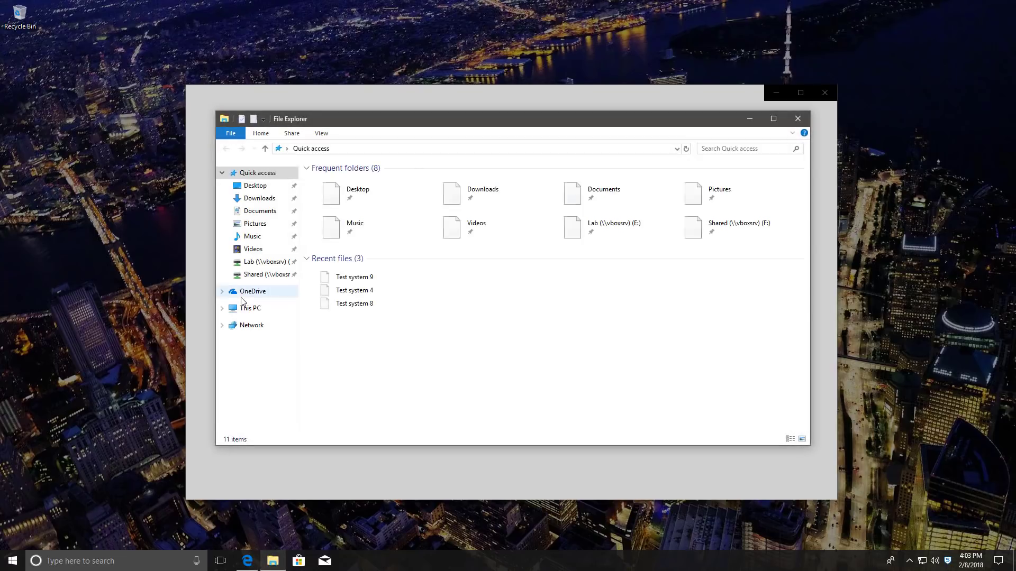
left_click(259, 262)
left_click(312, 471)
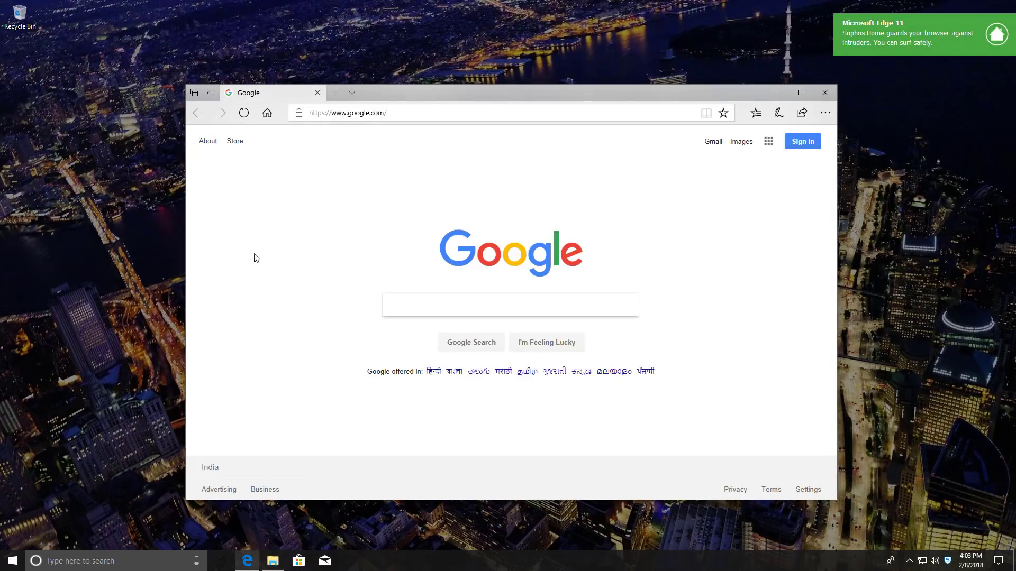
left_click(420, 111)
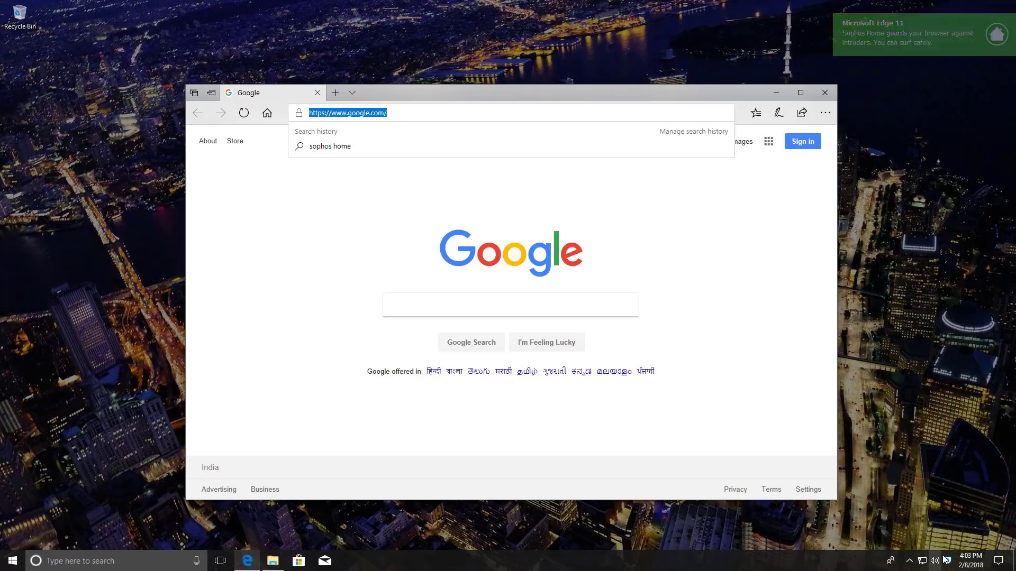
- Check the Sophos Ransomware and Exploits protection settings, then minimize the browser
left_click(487, 306)
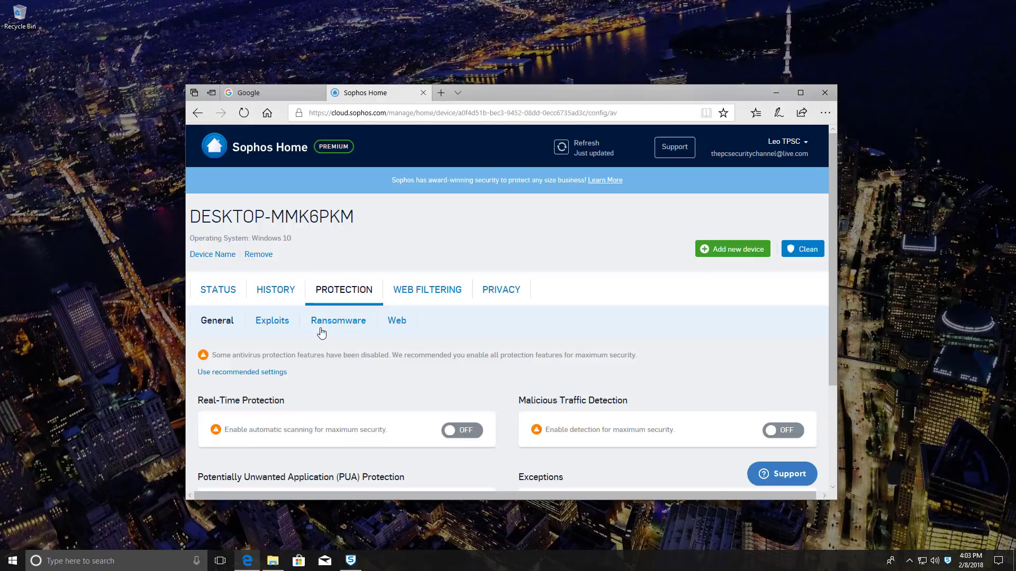
left_click(321, 329)
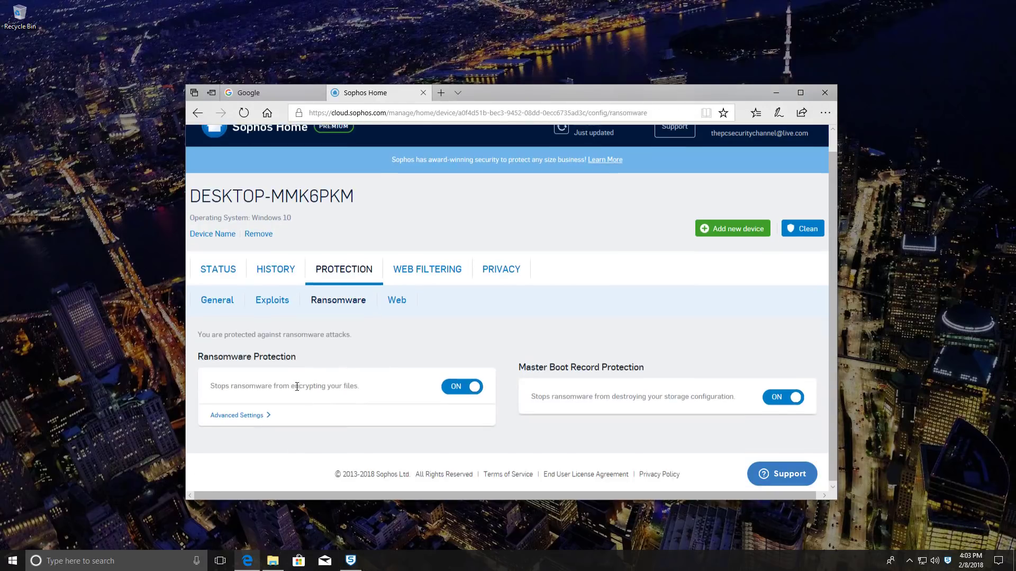
scroll(297, 387, "down", 1)
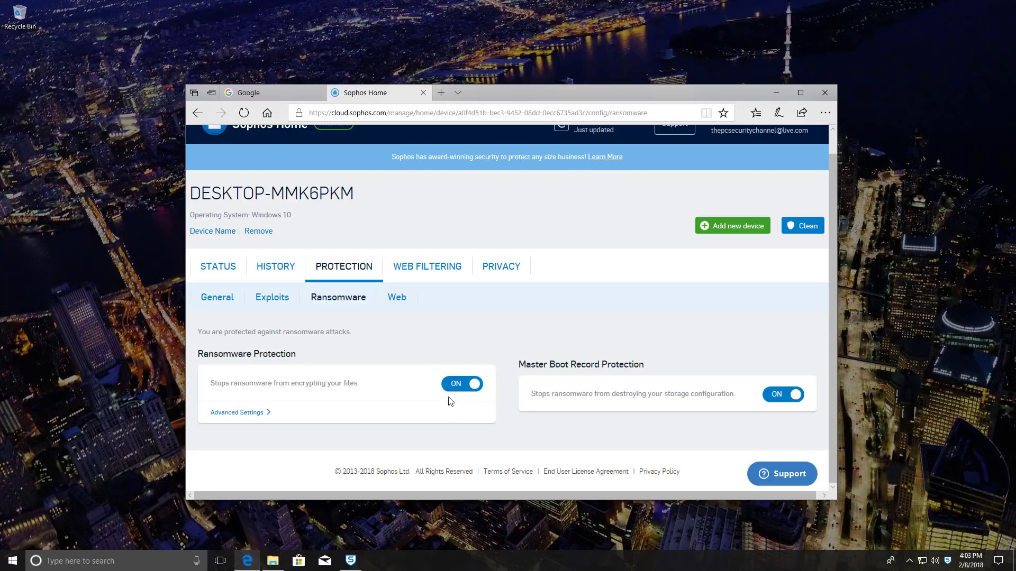
left_click(272, 297)
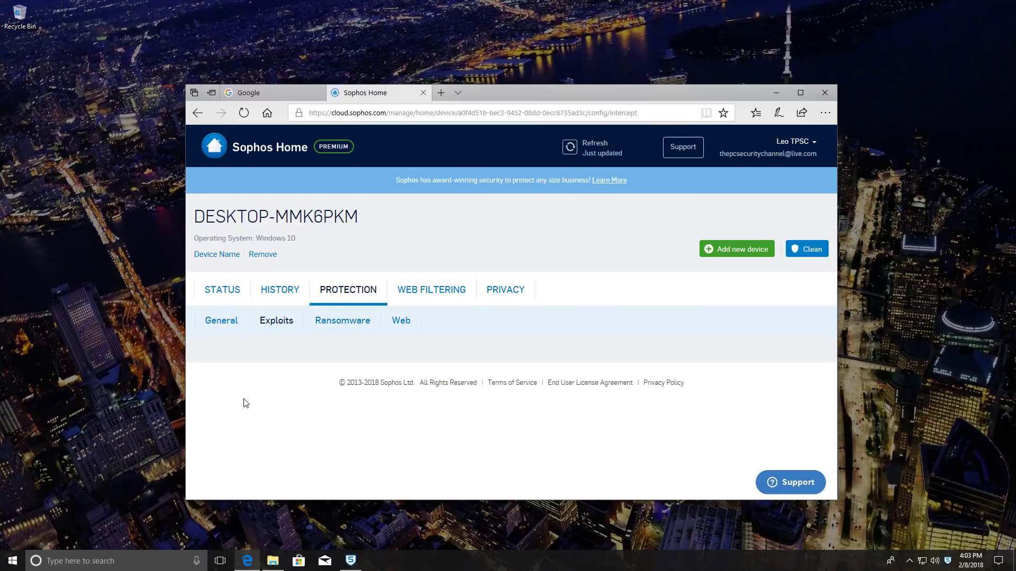
scroll(296, 335, "down", 3)
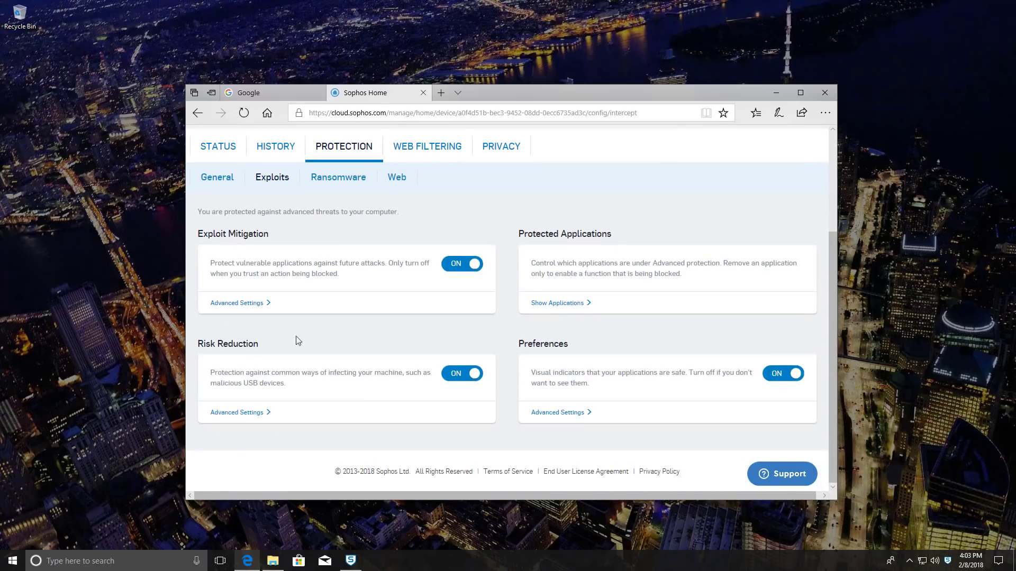
left_click(339, 179)
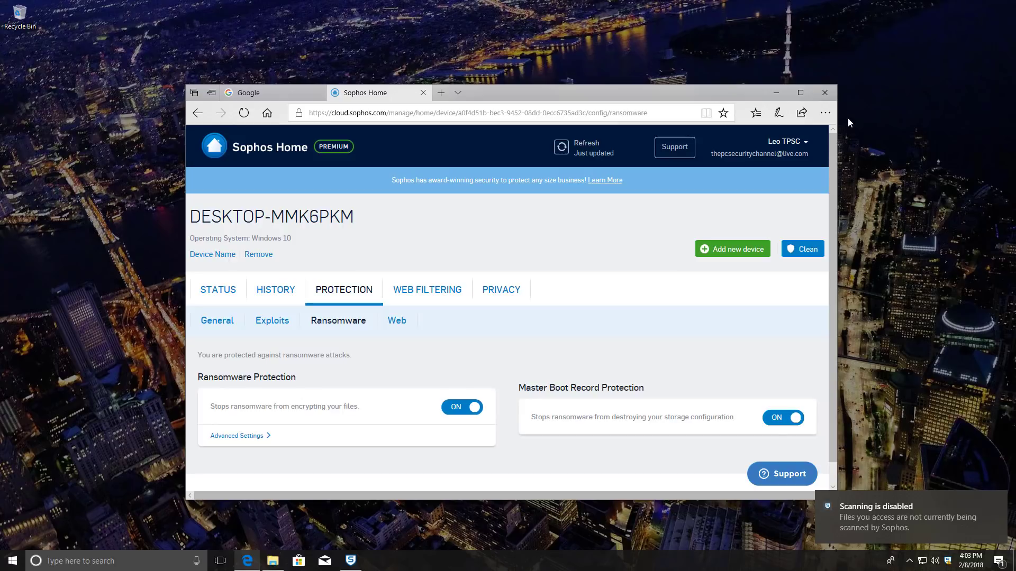
left_click(776, 93)
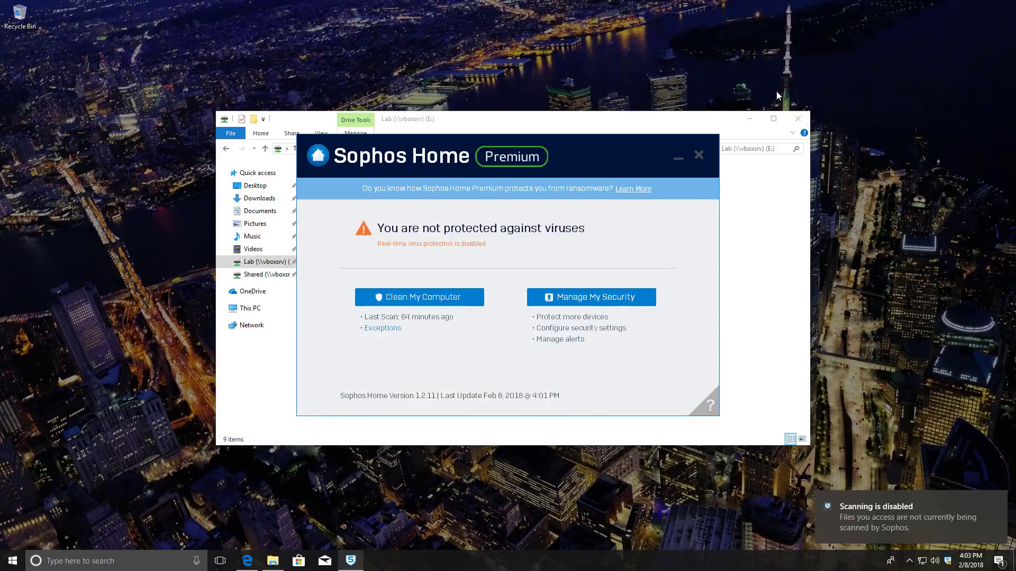
- Move all three samples from the Malware folder onto the desktop and close Explorer
left_click(785, 283)
double_click(323, 206)
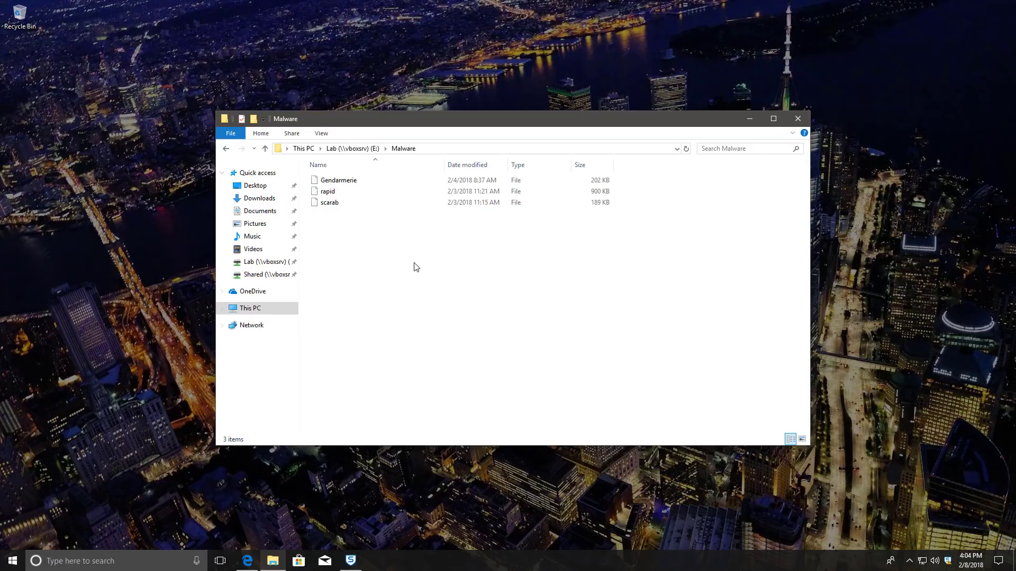
key("ctrl+a")
left_click_drag(329, 202, 68, 129)
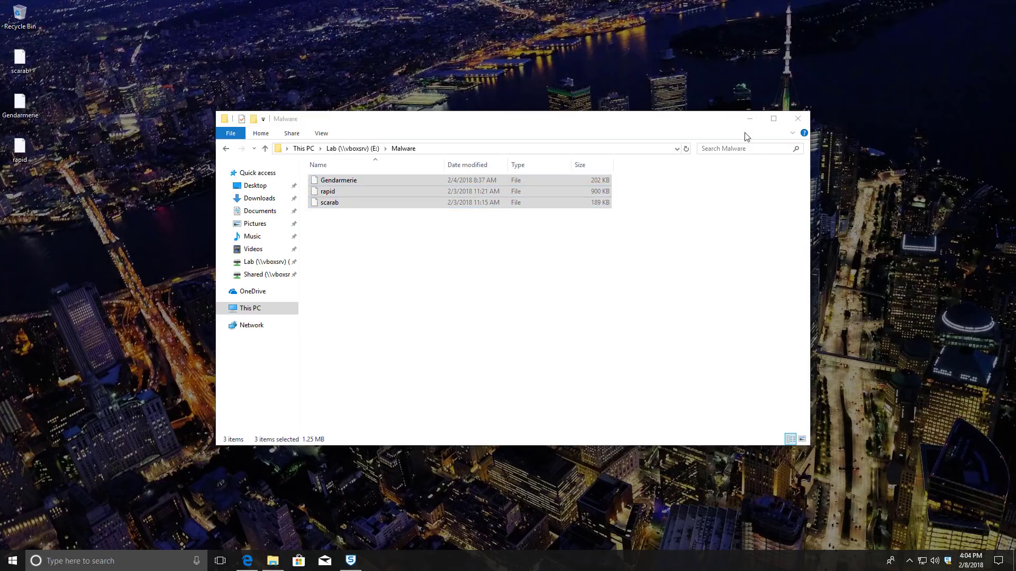
left_click(798, 118)
- Select the scarab sample on the desktop to rename it, and open a fresh Explorer window
left_click(59, 148)
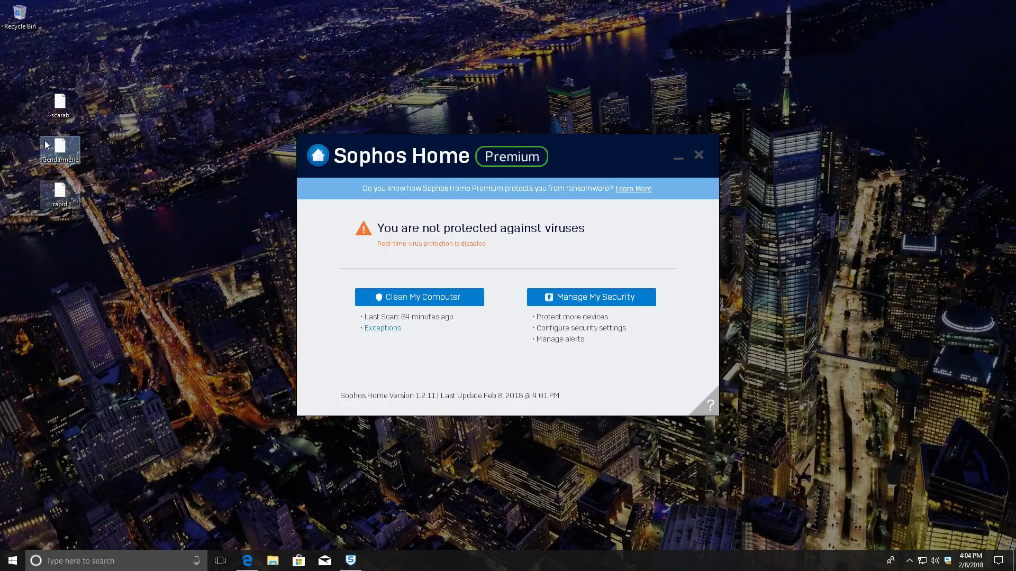
left_click(29, 205)
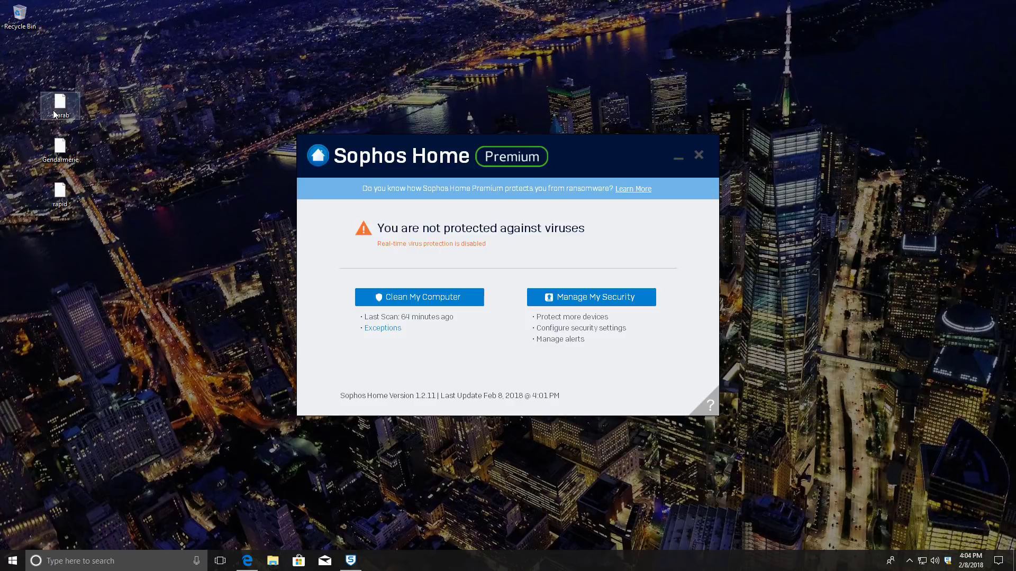
mouse_move(55, 115)
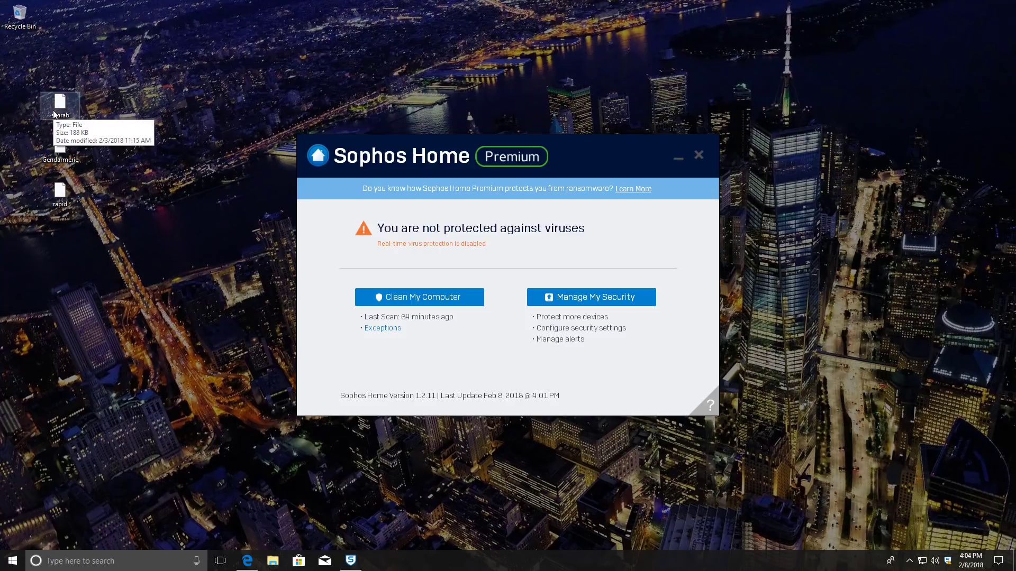
left_click(66, 116)
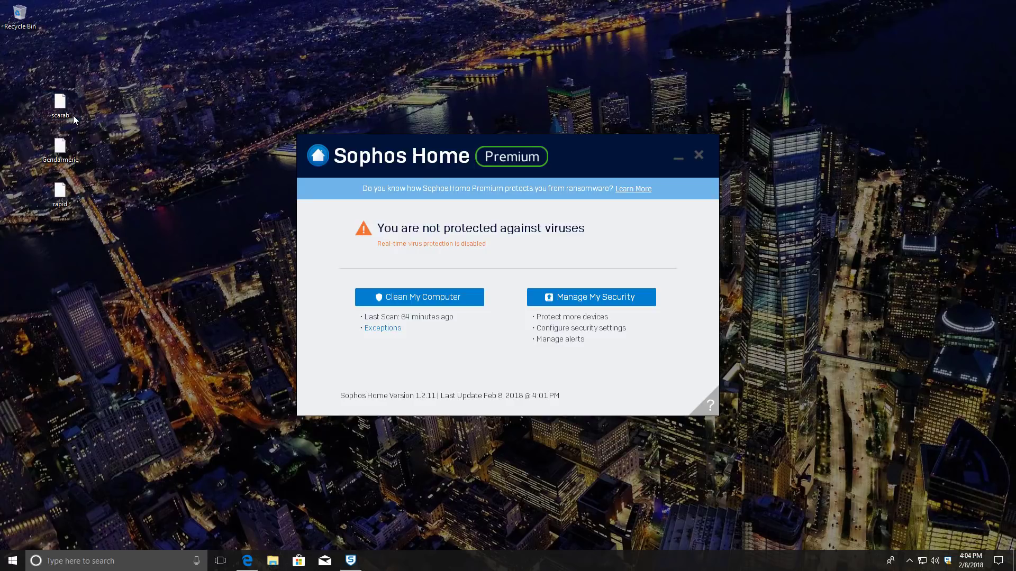
left_click(71, 116)
left_click(274, 559)
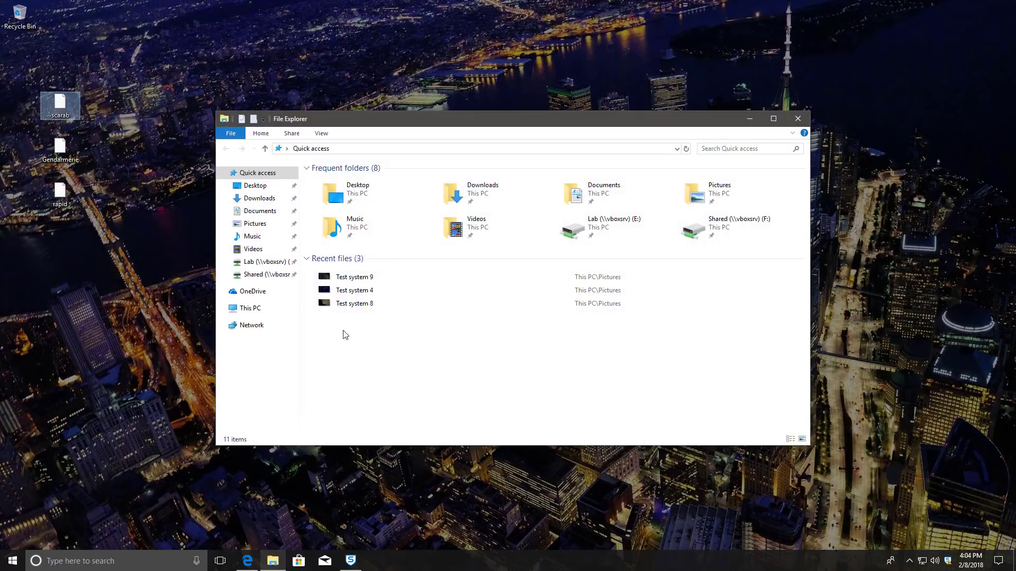
- Open the Pictures folder and rename the desktop scarab sample to scarab.exe
left_click(261, 213)
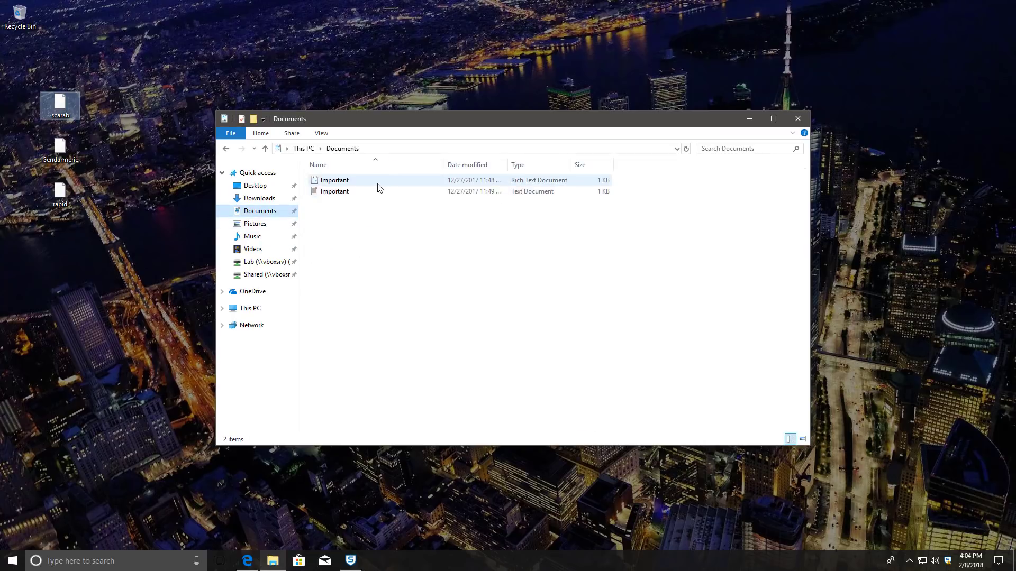
left_click(270, 223)
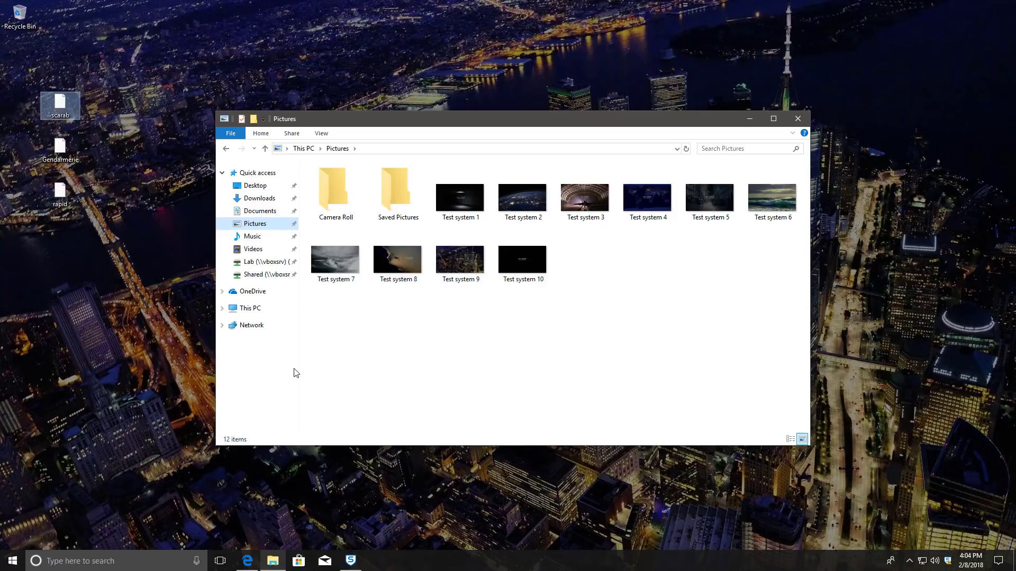
left_click(67, 113)
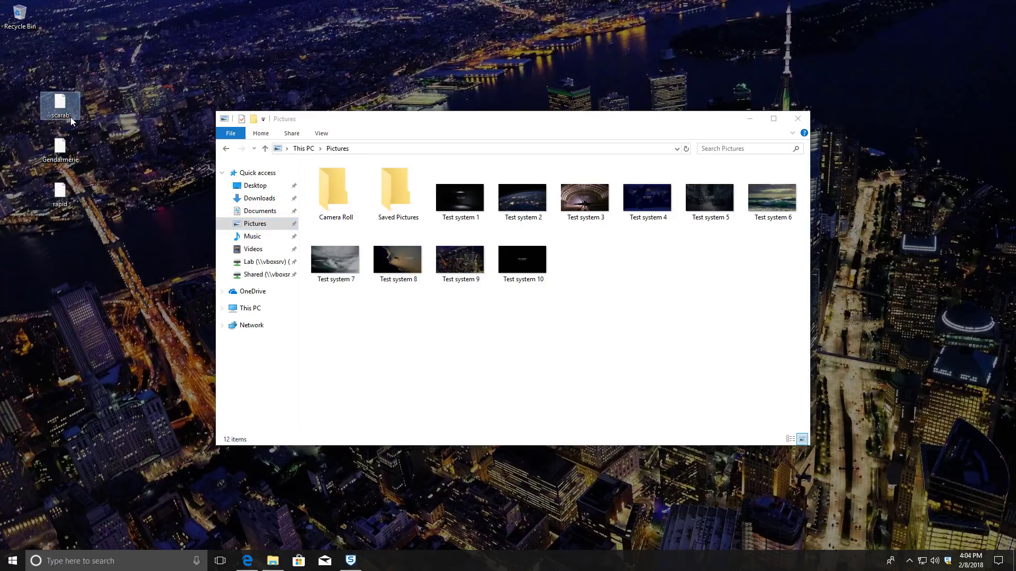
left_click(70, 116)
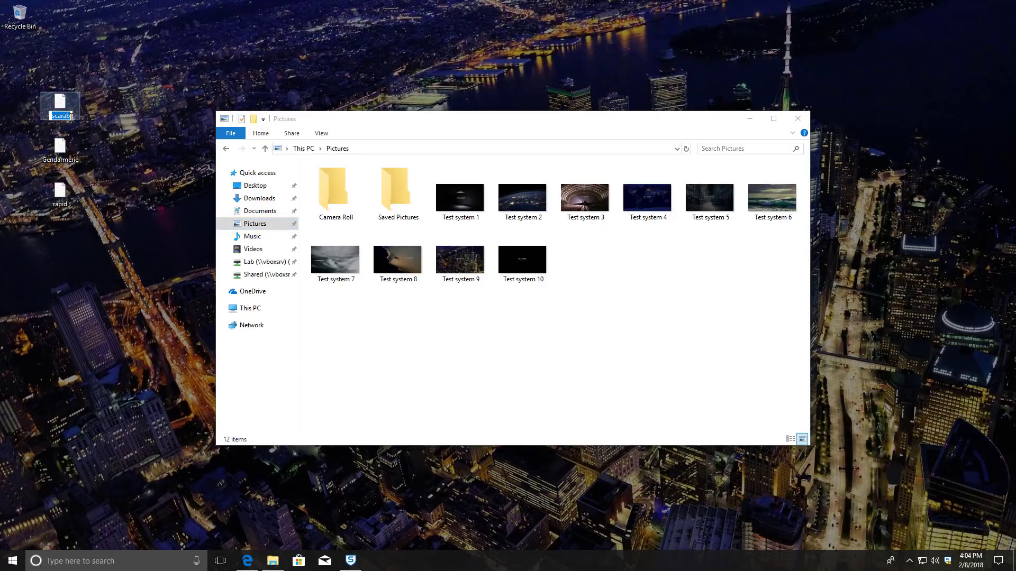
key("End")
type(".")
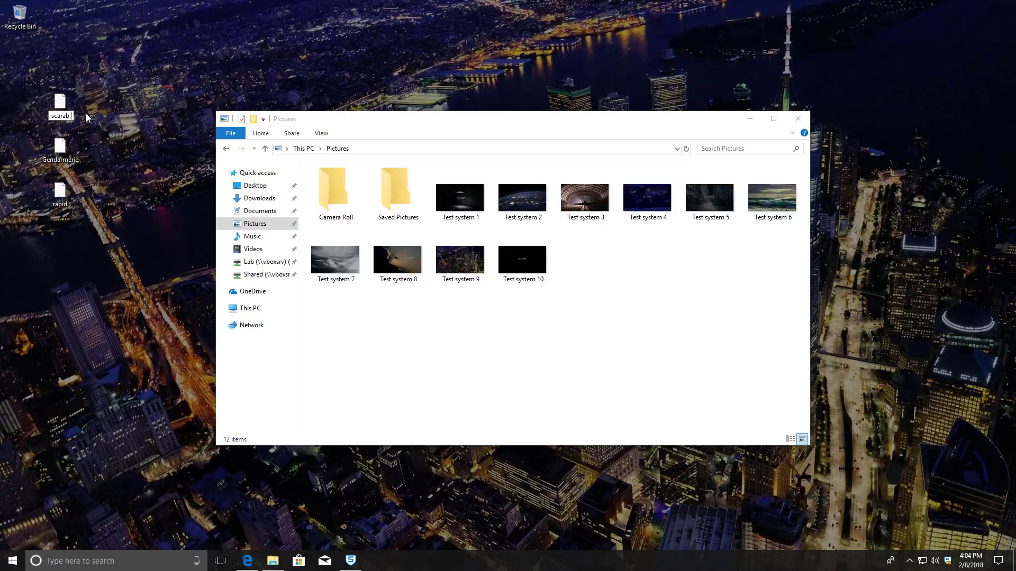
type("exe")
key("Return")
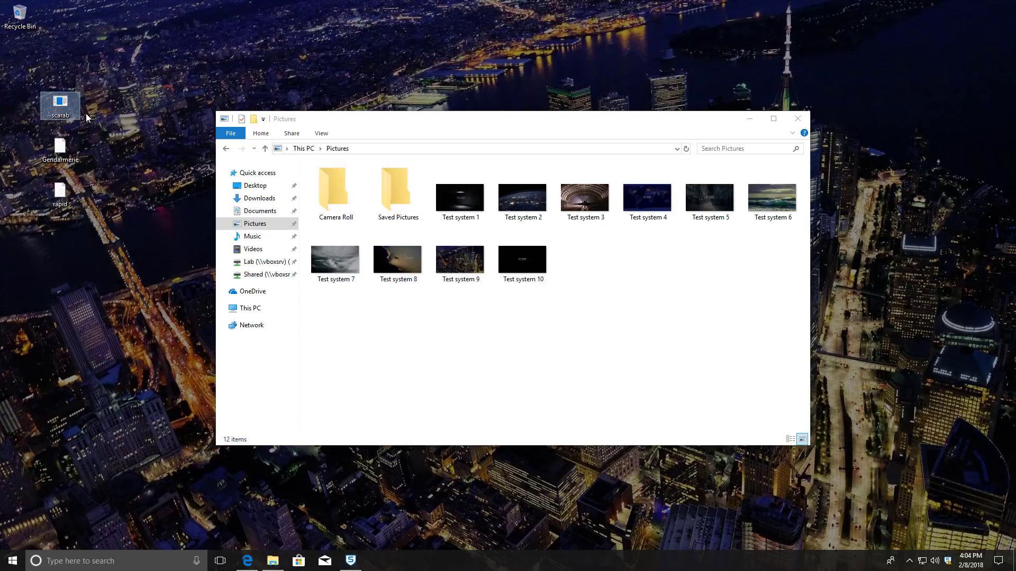
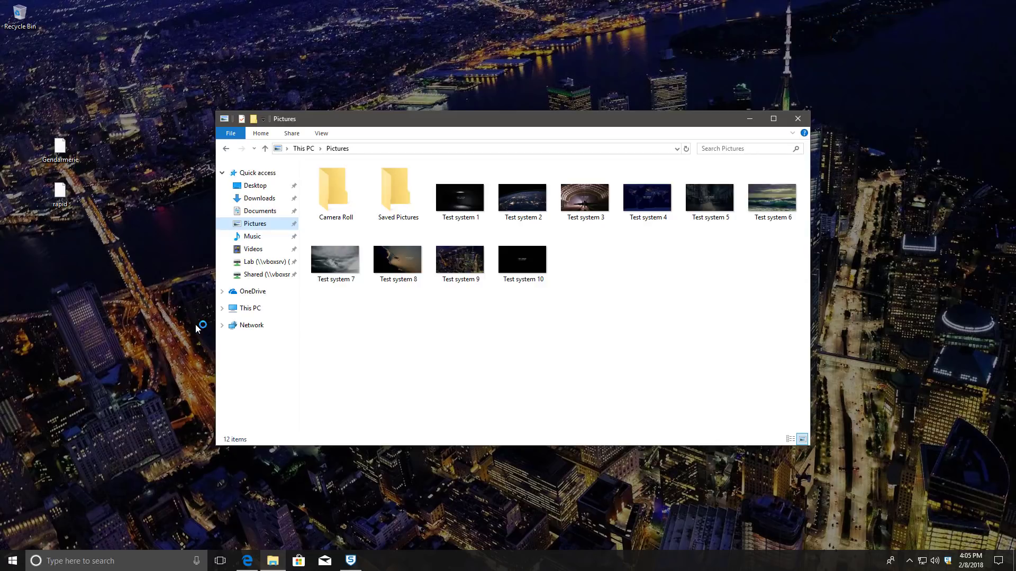
- Rename the desktop file Gendarmerie to Gendarmerie.exe
left_click(74, 159)
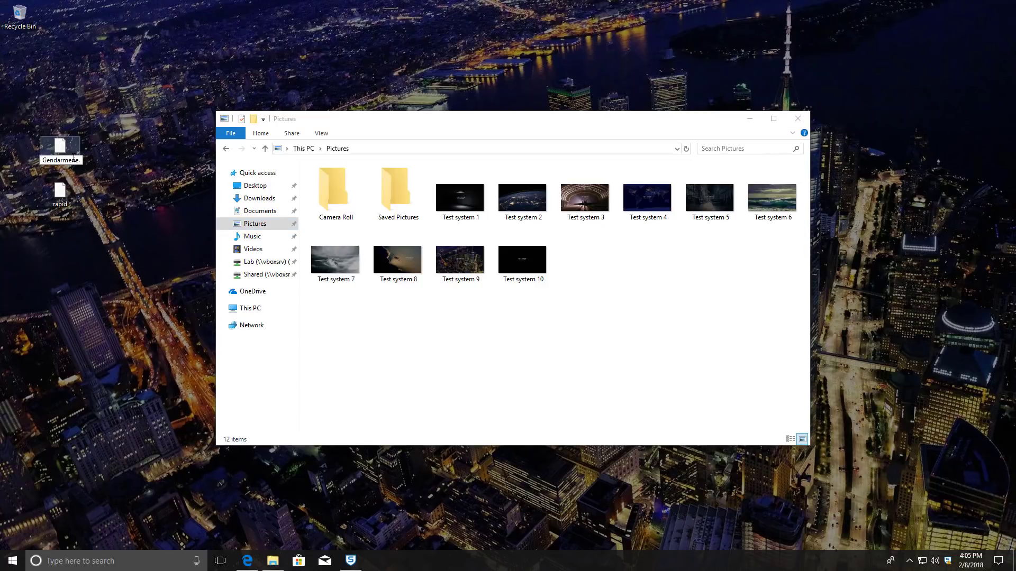
type("exe")
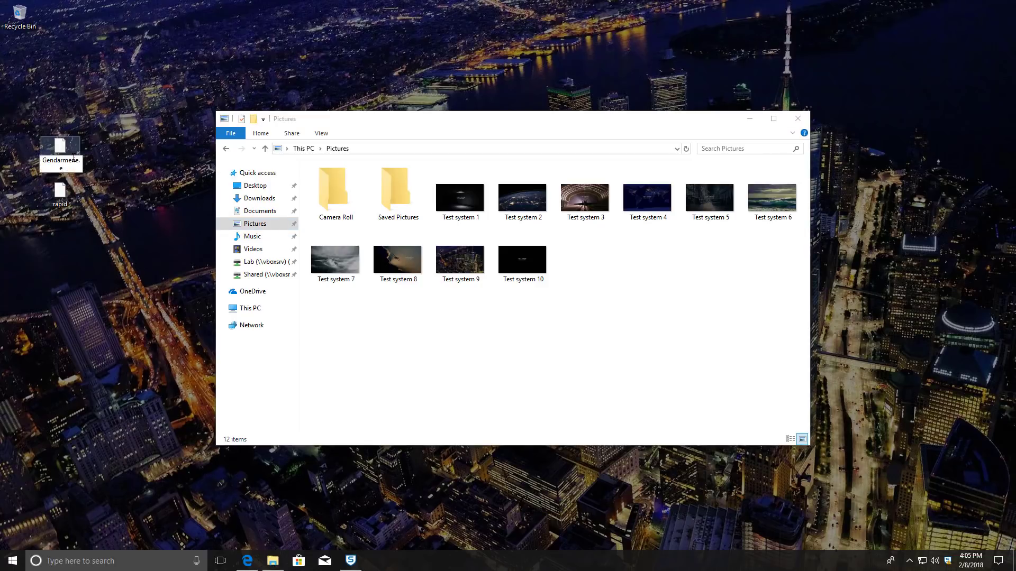
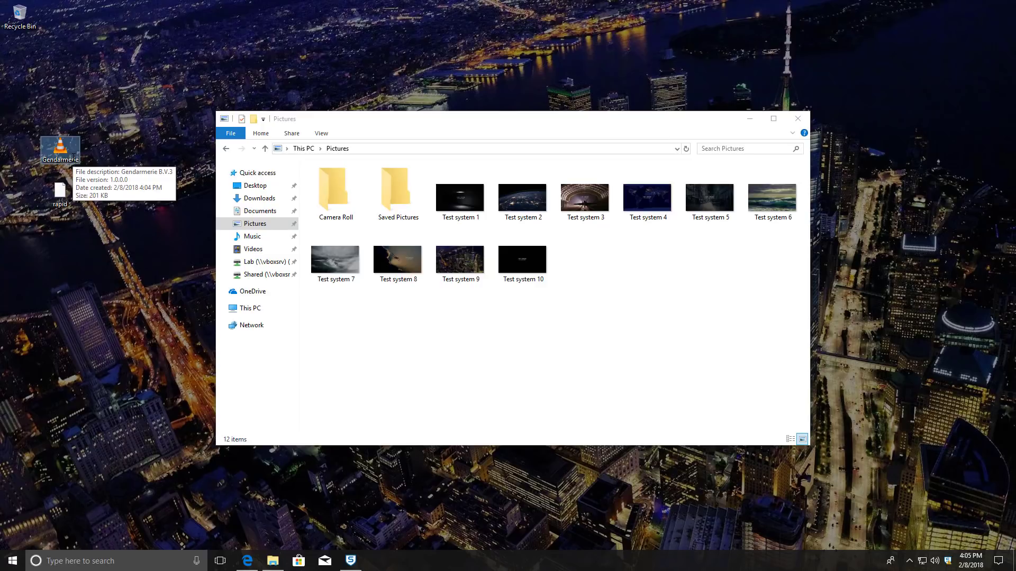
- Run Gendarmerie, quit its .NET error, close the Attack Intercepted alert, then select rapid on the desktop
double_click(73, 154)
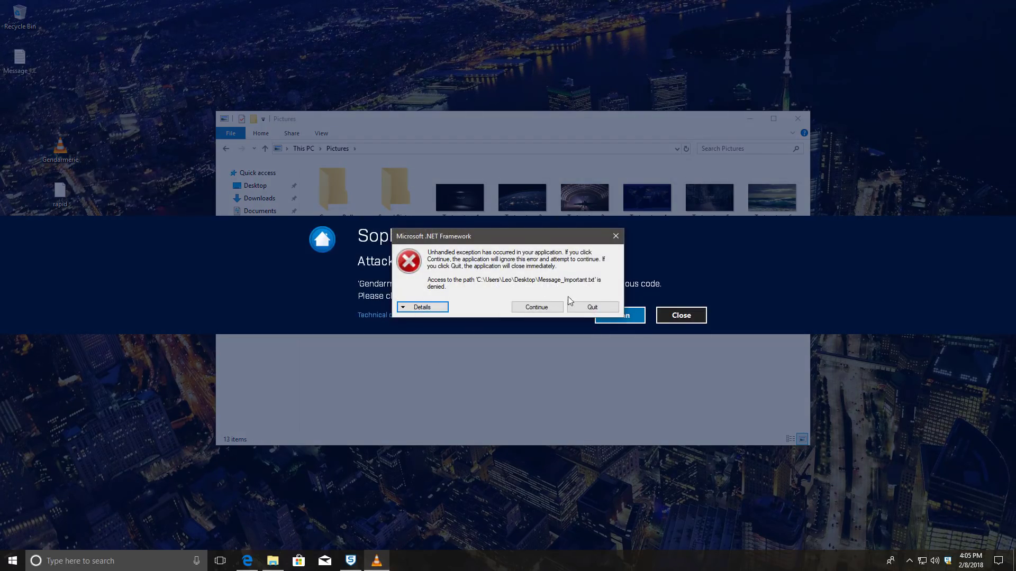
left_click(587, 308)
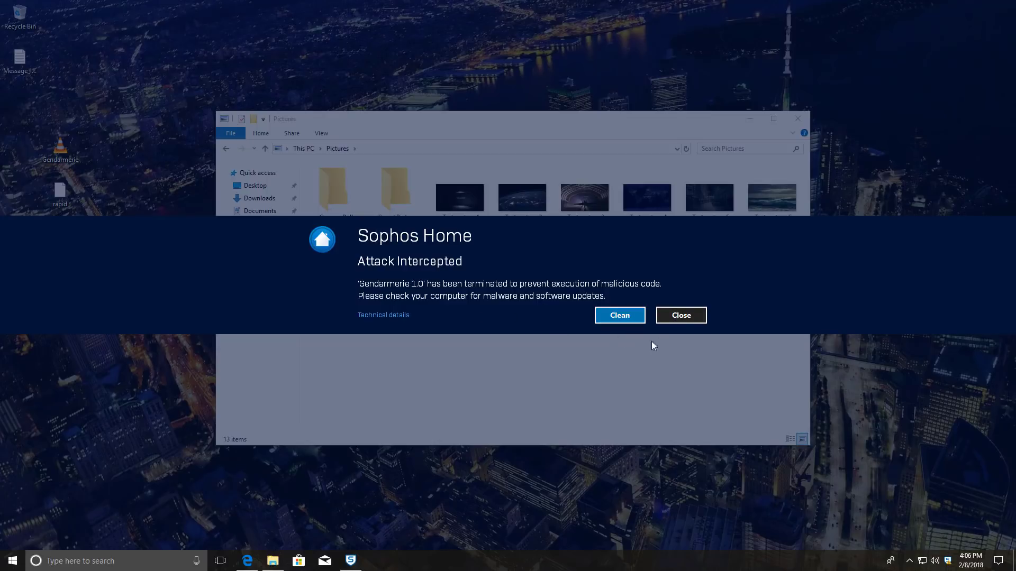
left_click(662, 319)
left_click(71, 204)
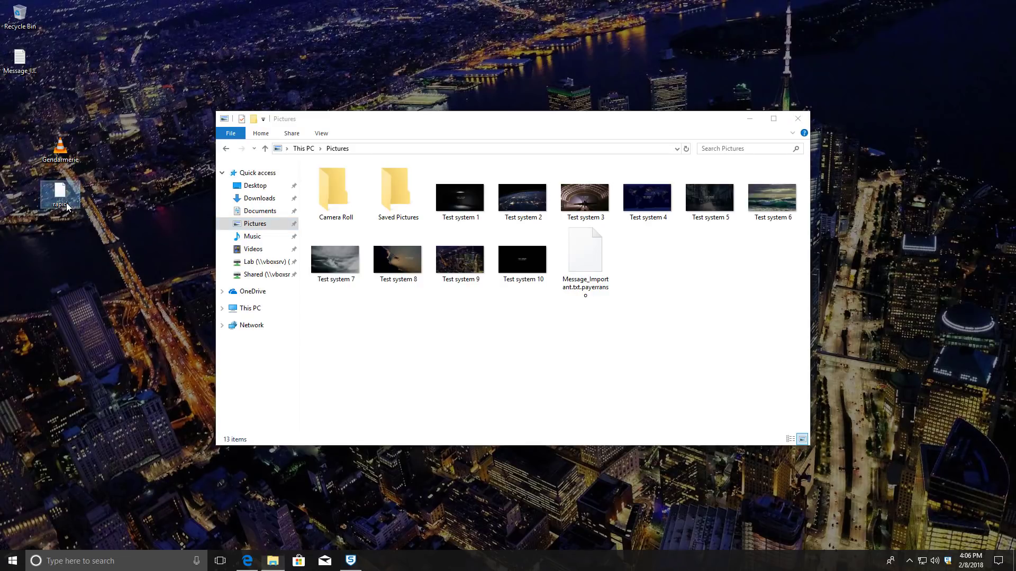
left_click(68, 203)
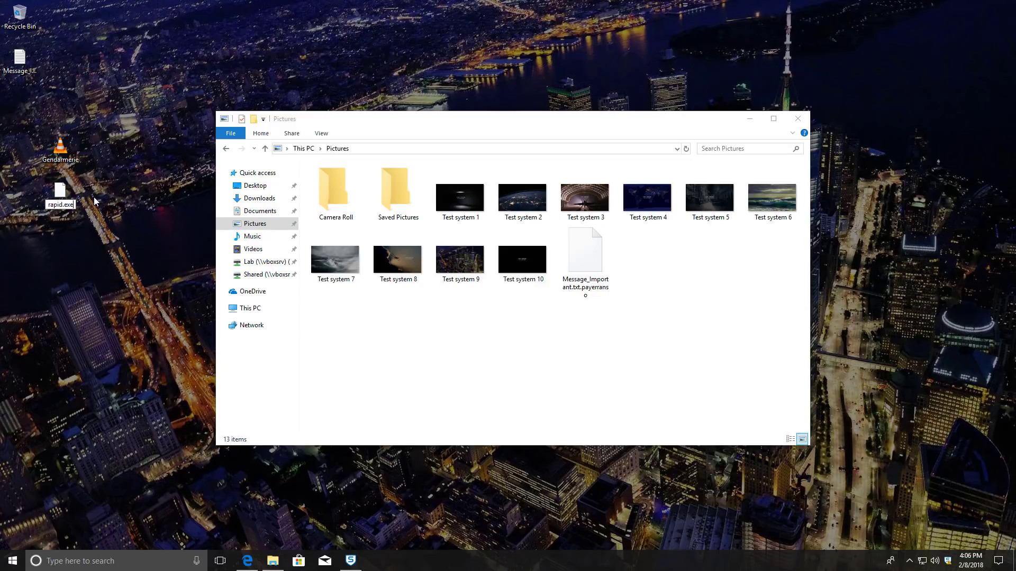
- Confirm the new desktop file name rapid.exe
key("Return")
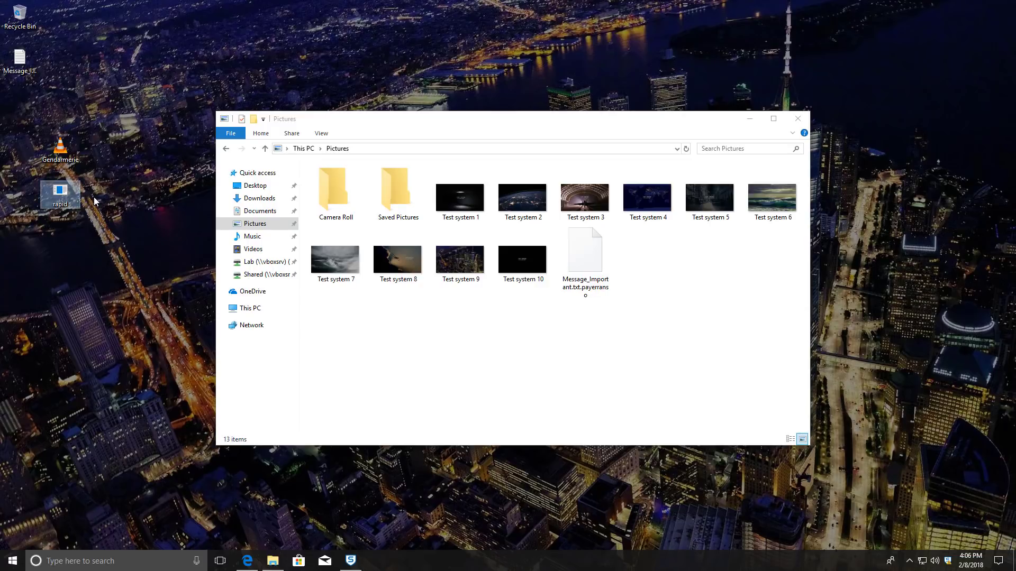
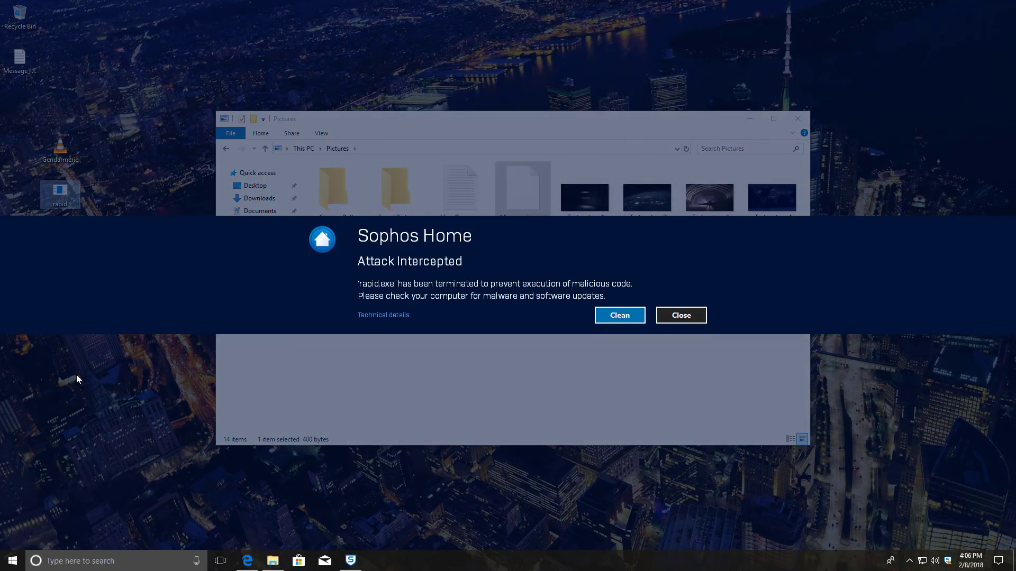
- Dismiss the Sophos attack-intercepted alert, then view and close the How Recovery Files ransom note
left_click(680, 316)
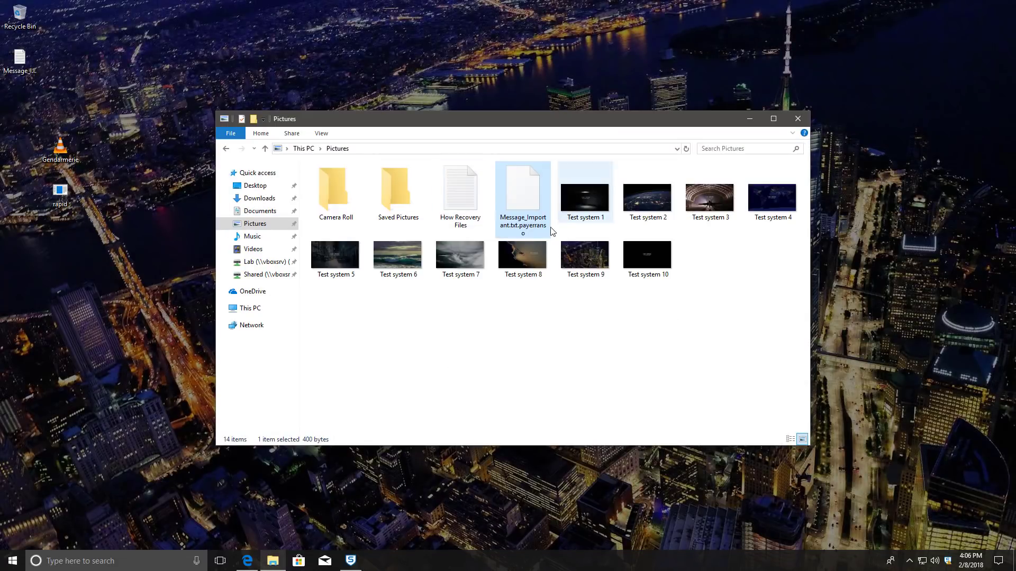
left_click(456, 211)
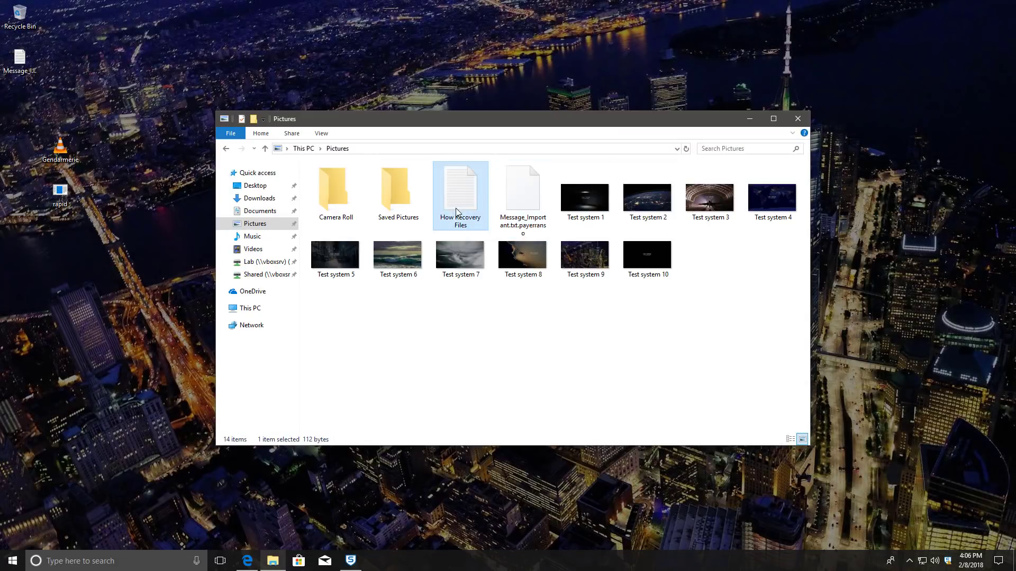
double_click(456, 212)
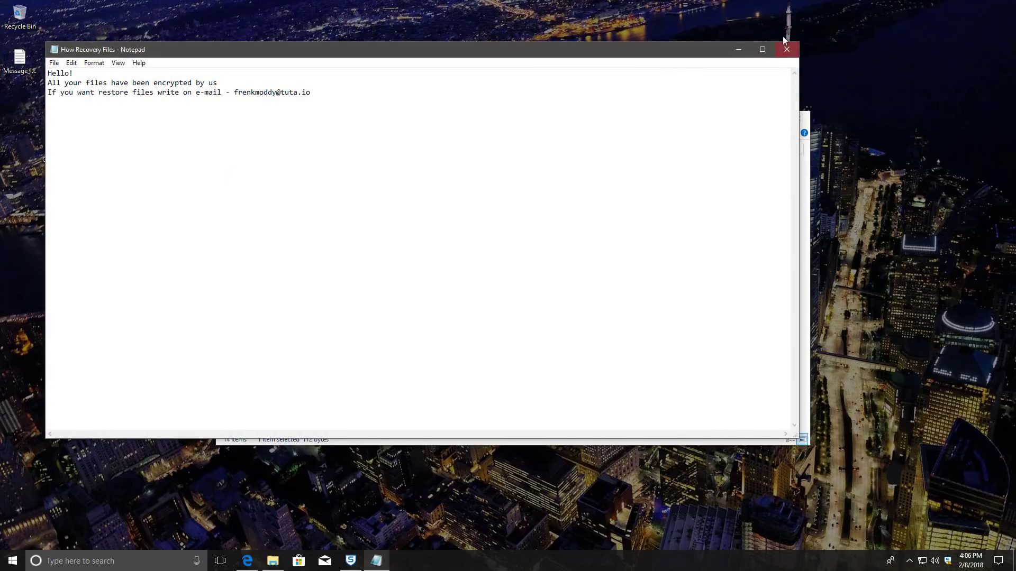
left_click(786, 49)
- Select ten files in the Pictures folder, then switch to the Documents folder
left_click(786, 50)
left_click_drag(435, 313, 768, 200)
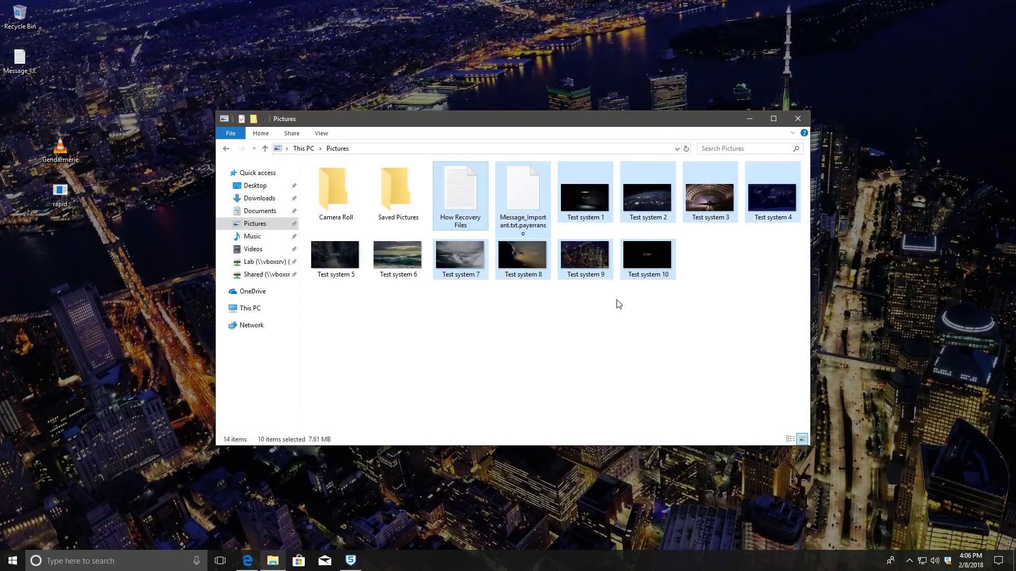
left_click(260, 211)
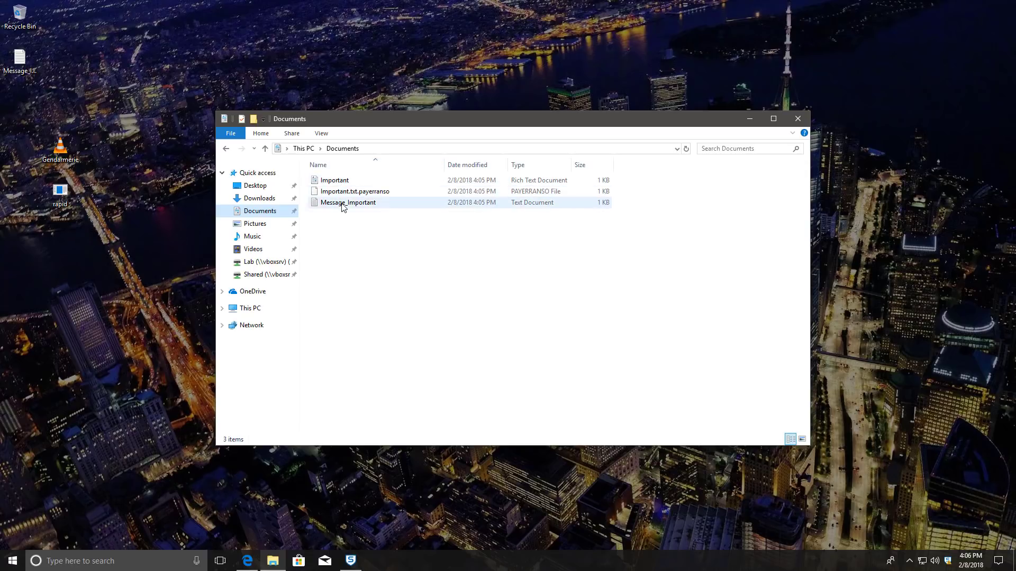
- Open the Important document to confirm it still reads cleanly, then close it
mouse_move(345, 195)
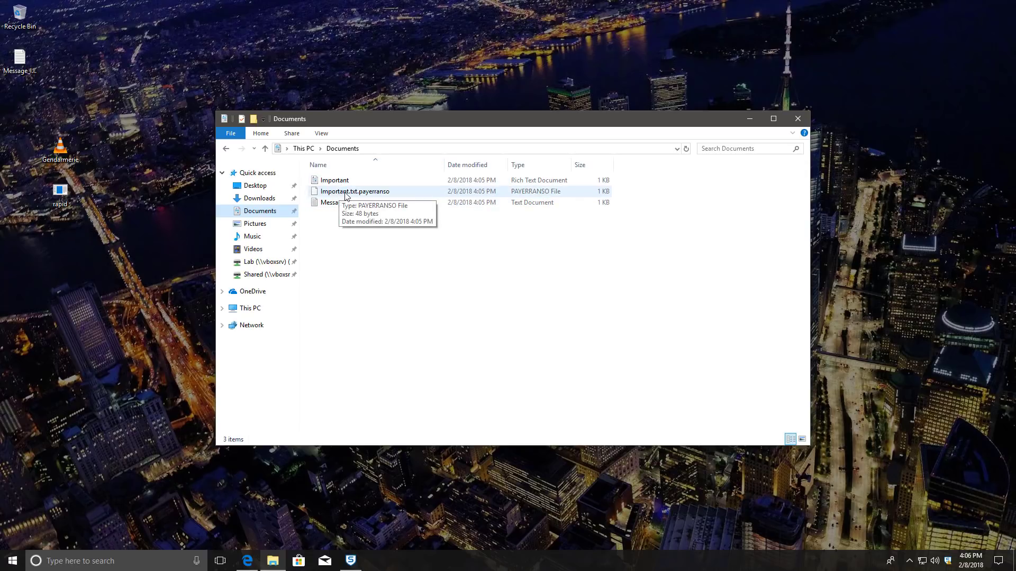
left_click(337, 182)
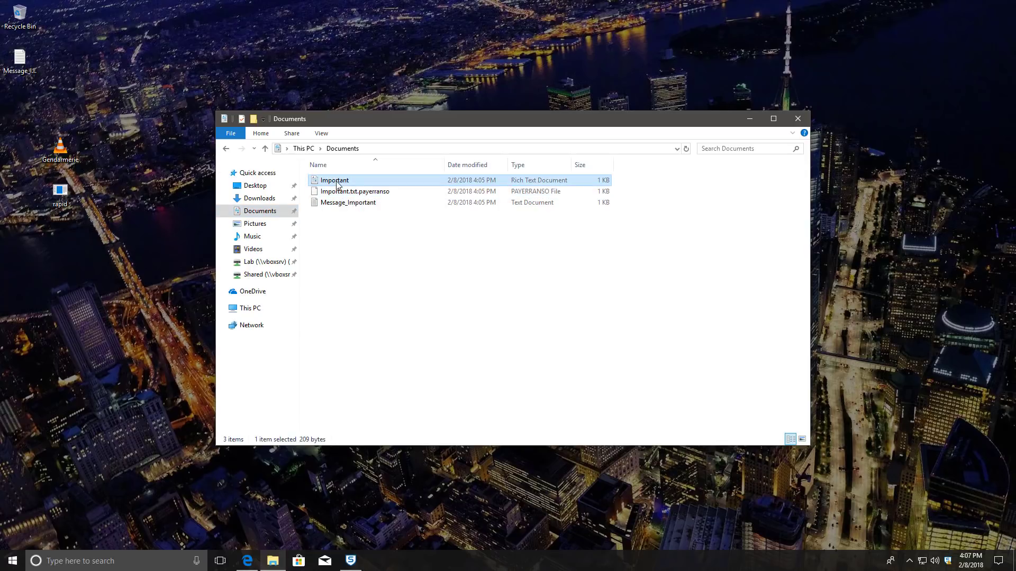
double_click(337, 182)
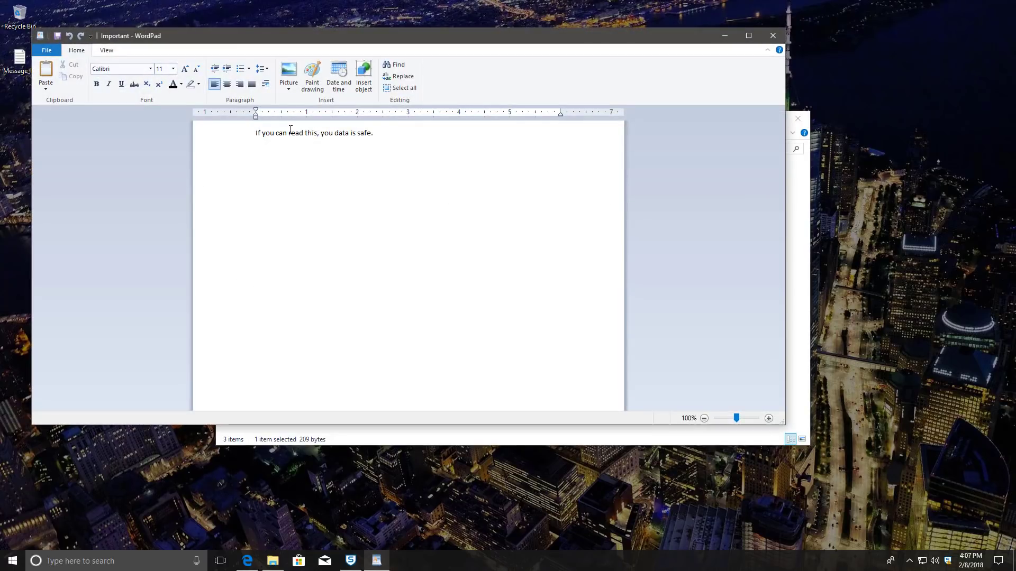
left_click(773, 35)
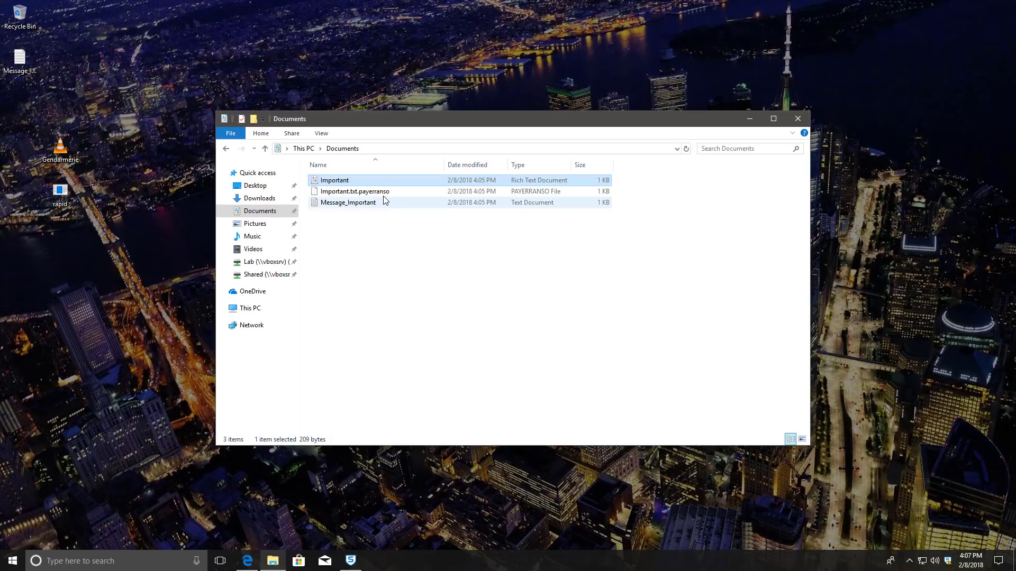
- Open the encrypted Important.txt.payerranso file with Notepad
left_click(381, 194)
left_click(373, 195)
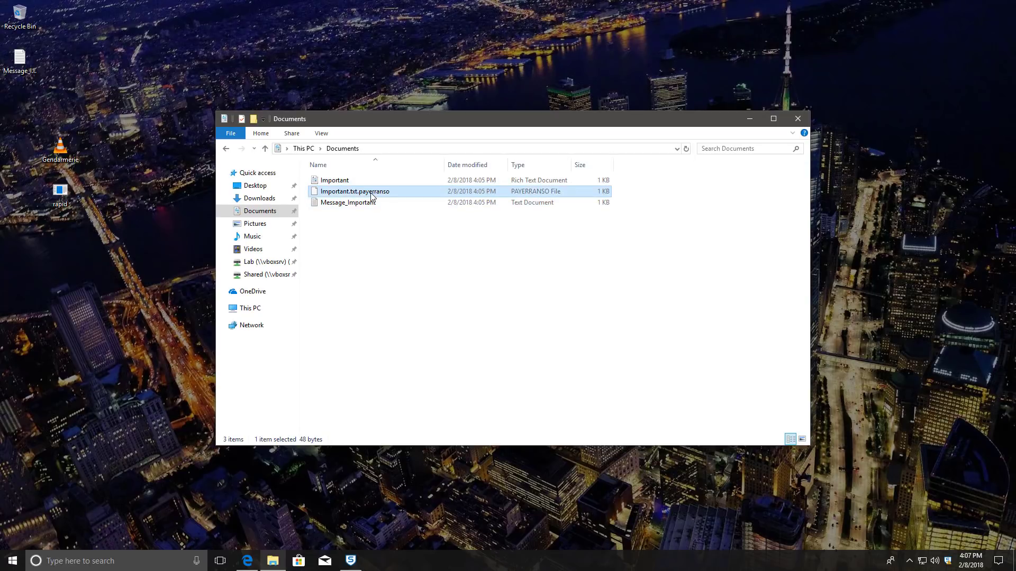
left_click(435, 196)
double_click(435, 197)
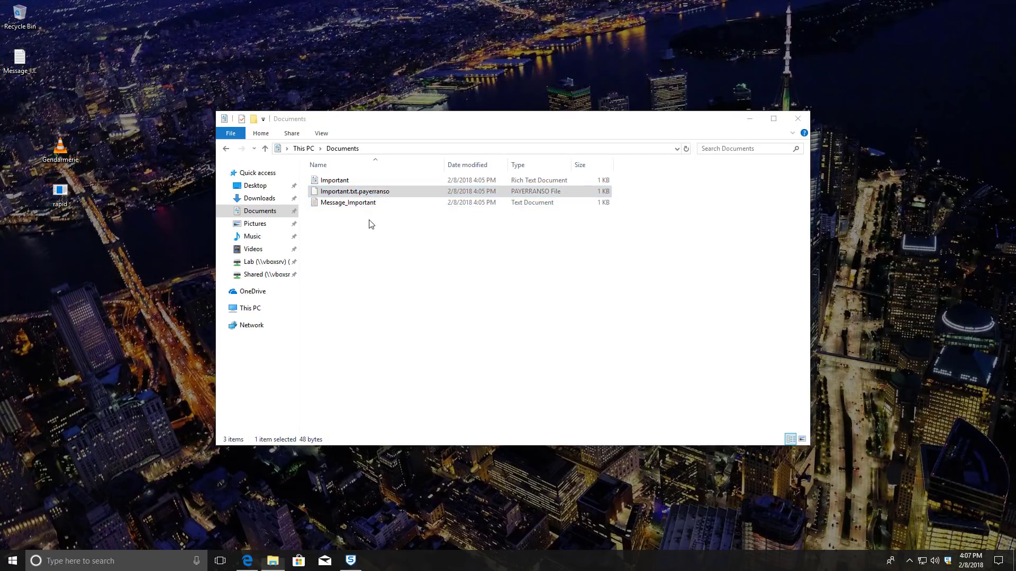
left_click(456, 214)
left_click(459, 241)
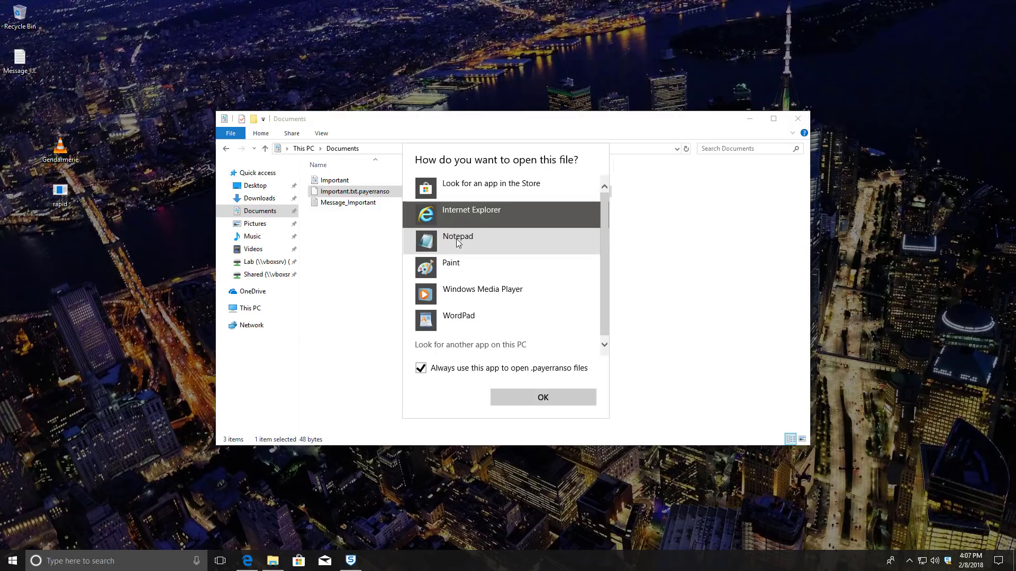
left_click(539, 403)
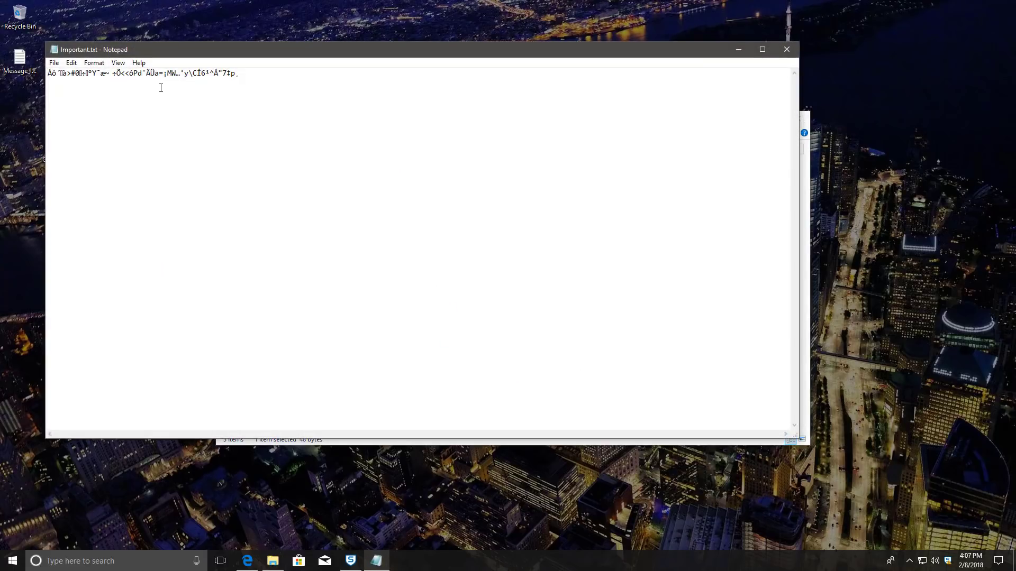
- Close Notepad showing the garbled Important.txt contents
left_click(786, 50)
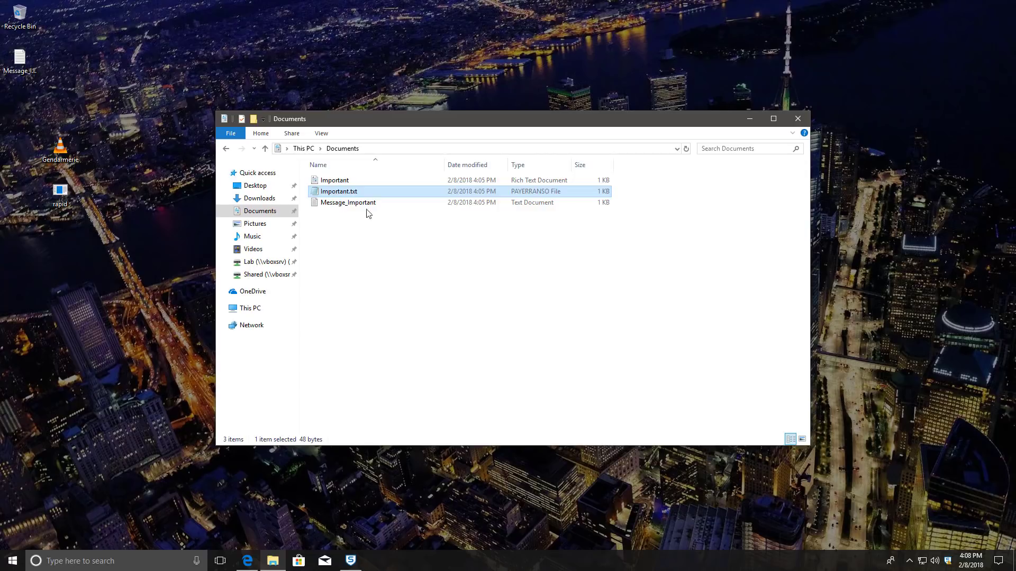
- Return to the Pictures folder in File Explorer
left_click(253, 224)
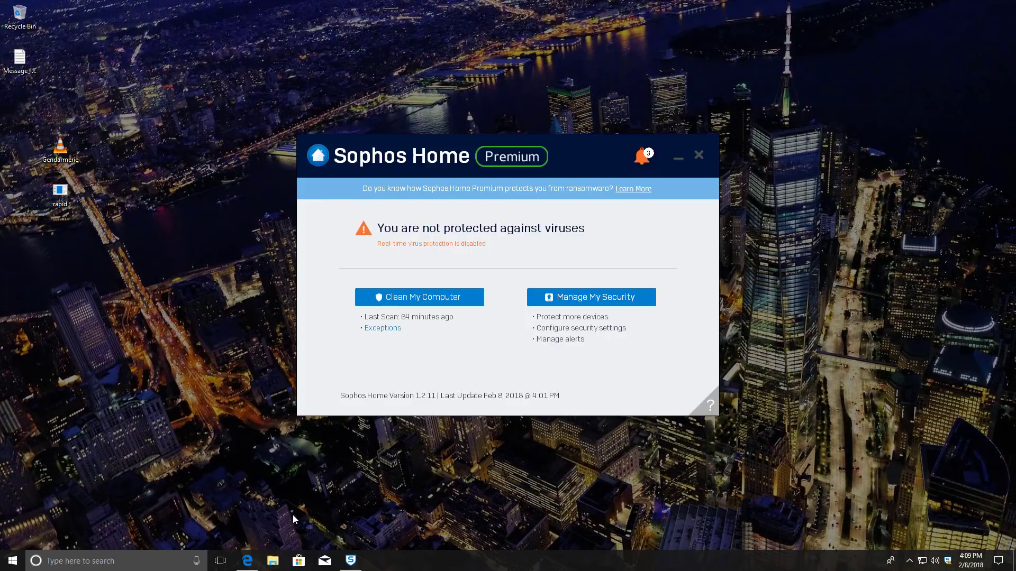
- Bring up the Sophos Home web dashboard and view its Protection > General settings
mouse_move(247, 561)
left_click(246, 508)
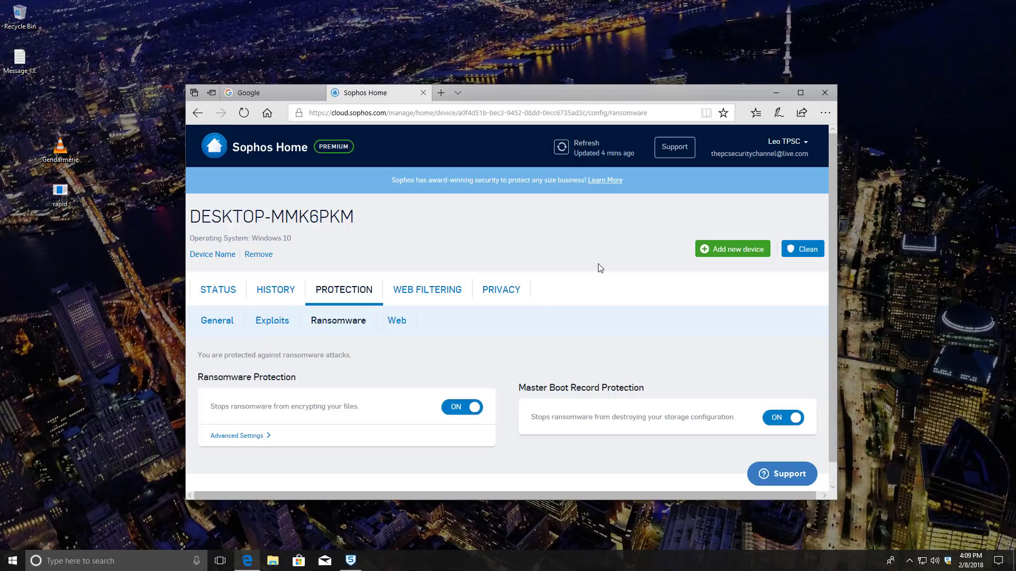
left_click(228, 322)
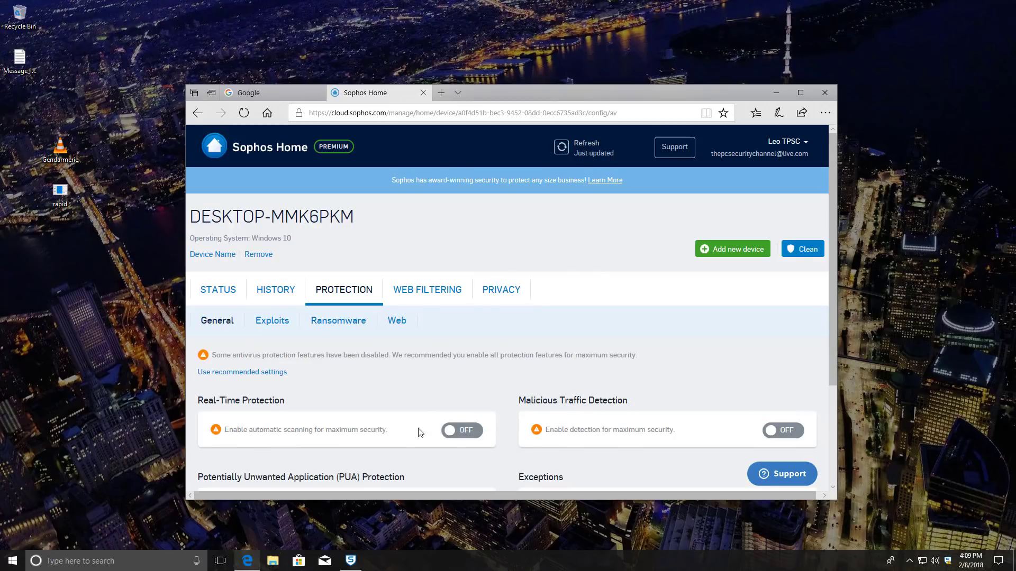